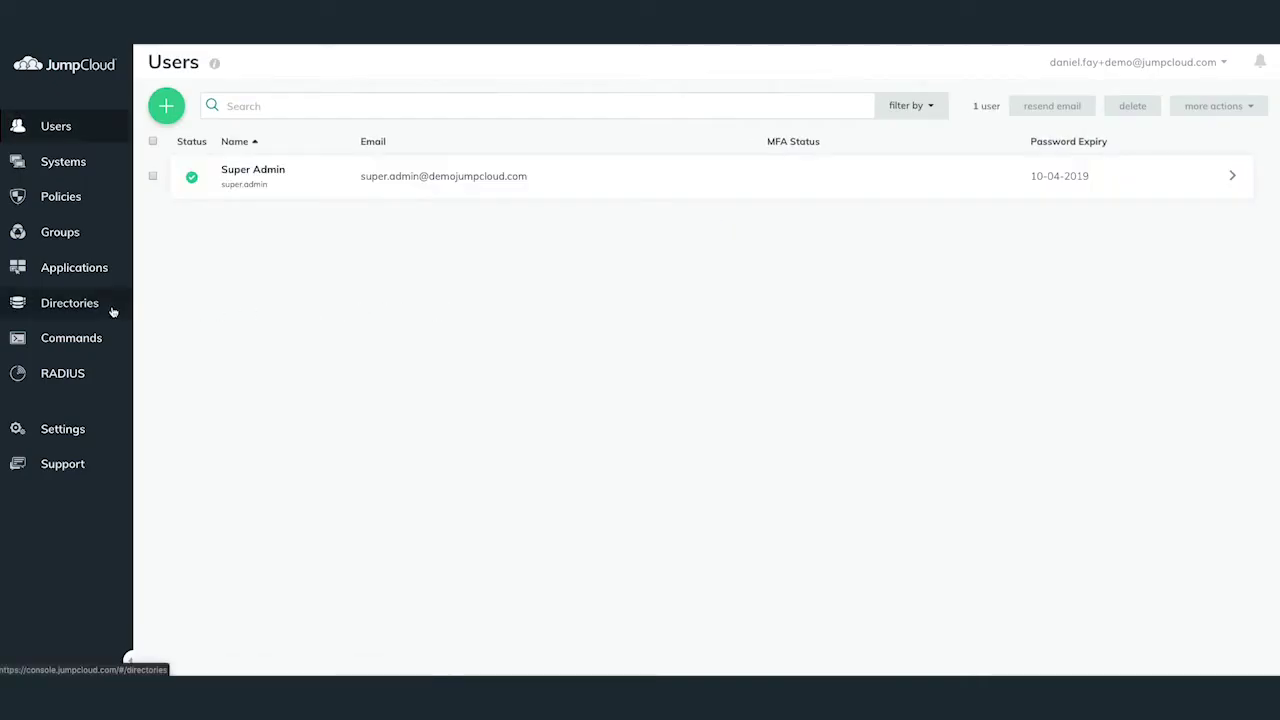
# Add an Office 365 directory under Directories and start authorizing its Office 365 sync.
pyautogui.click(113, 312)
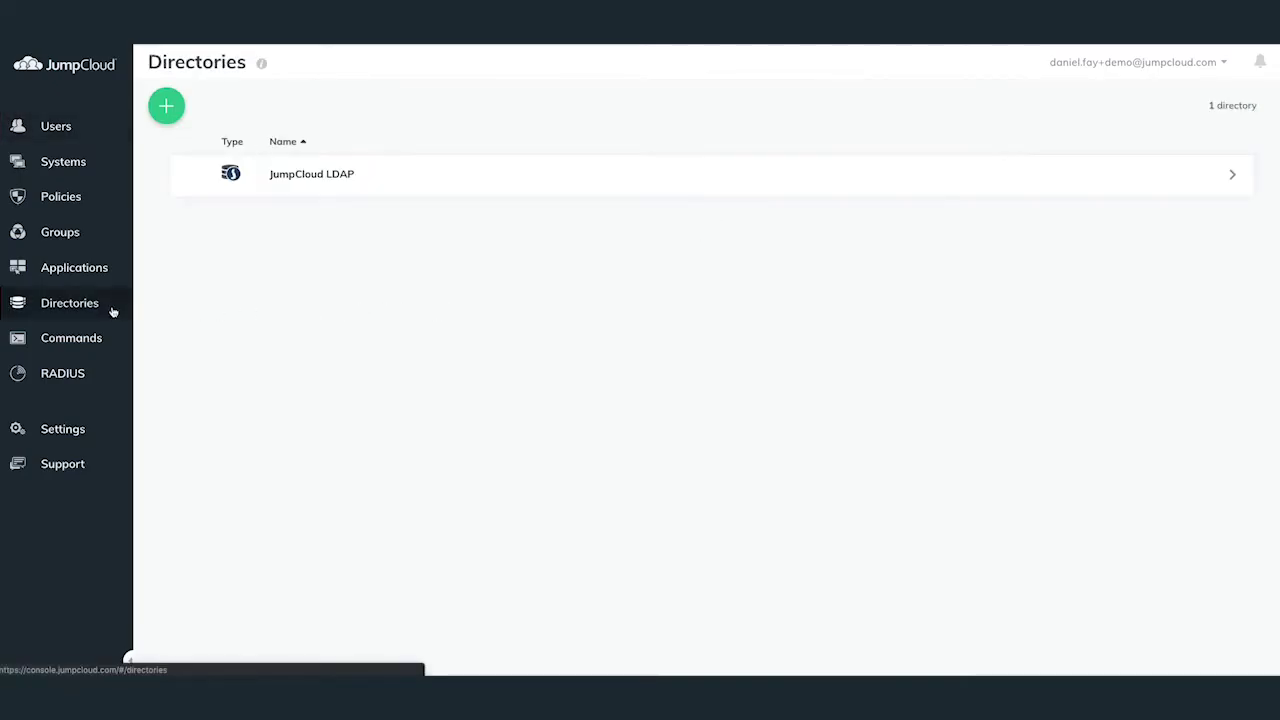
pyautogui.click(165, 118)
pyautogui.click(197, 222)
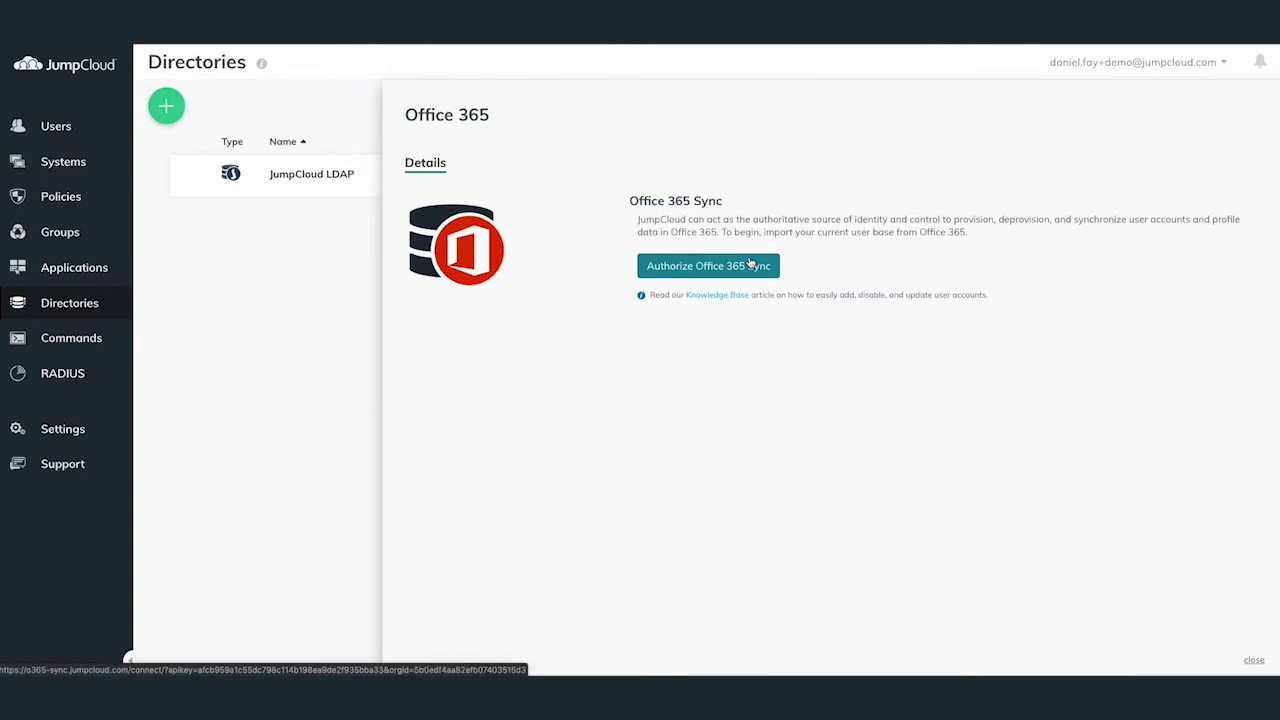
pyautogui.click(750, 264)
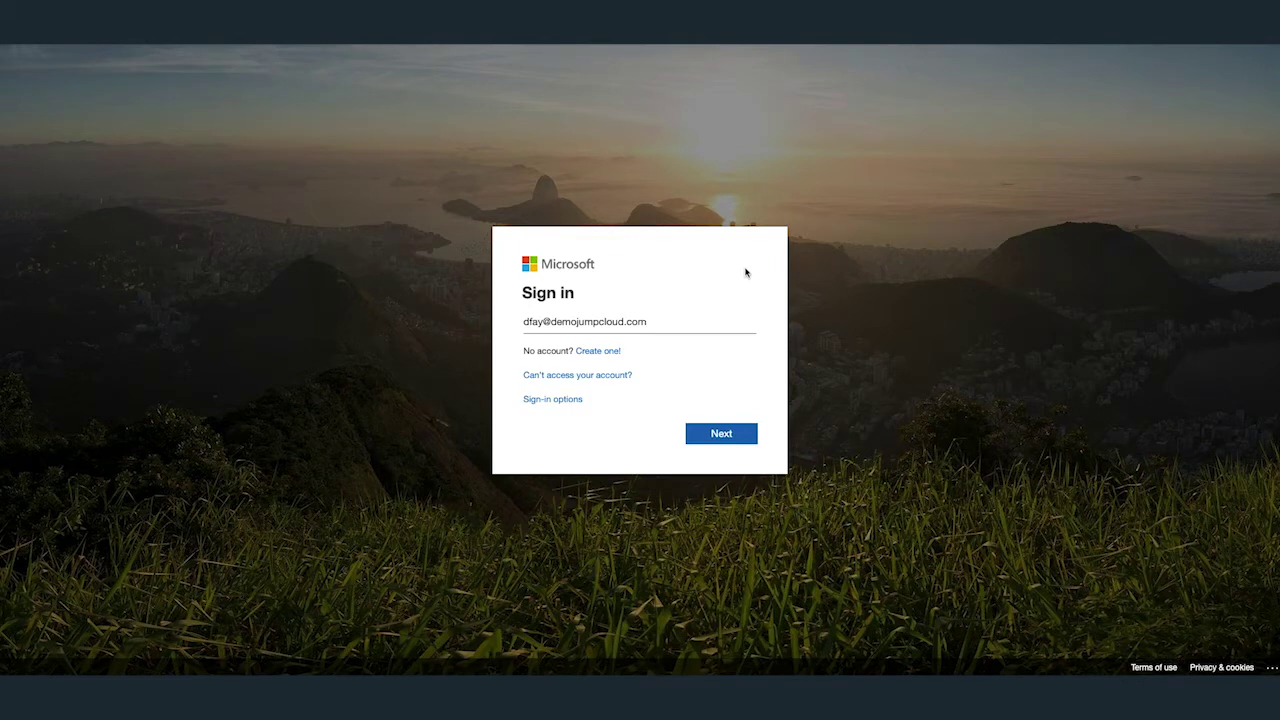
# Complete the Microsoft admin sign-in with the password, declining to stay signed in.
pyautogui.click(738, 443)
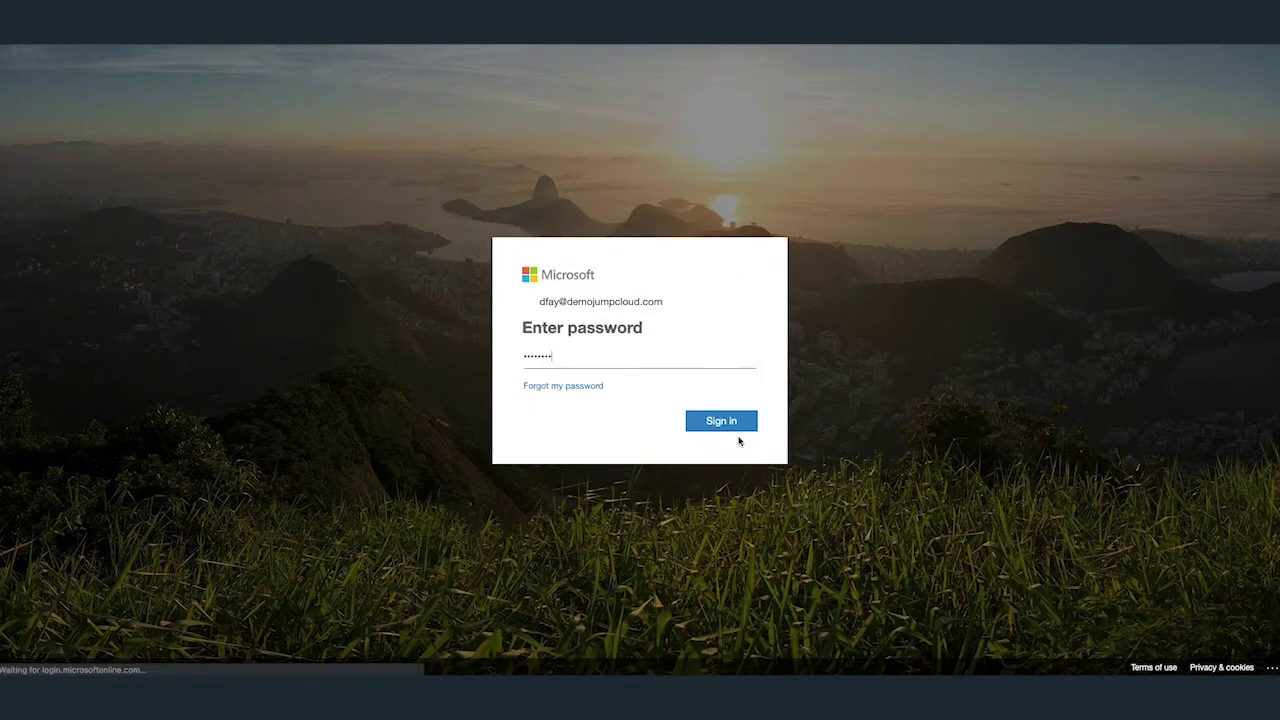
pyautogui.click(734, 423)
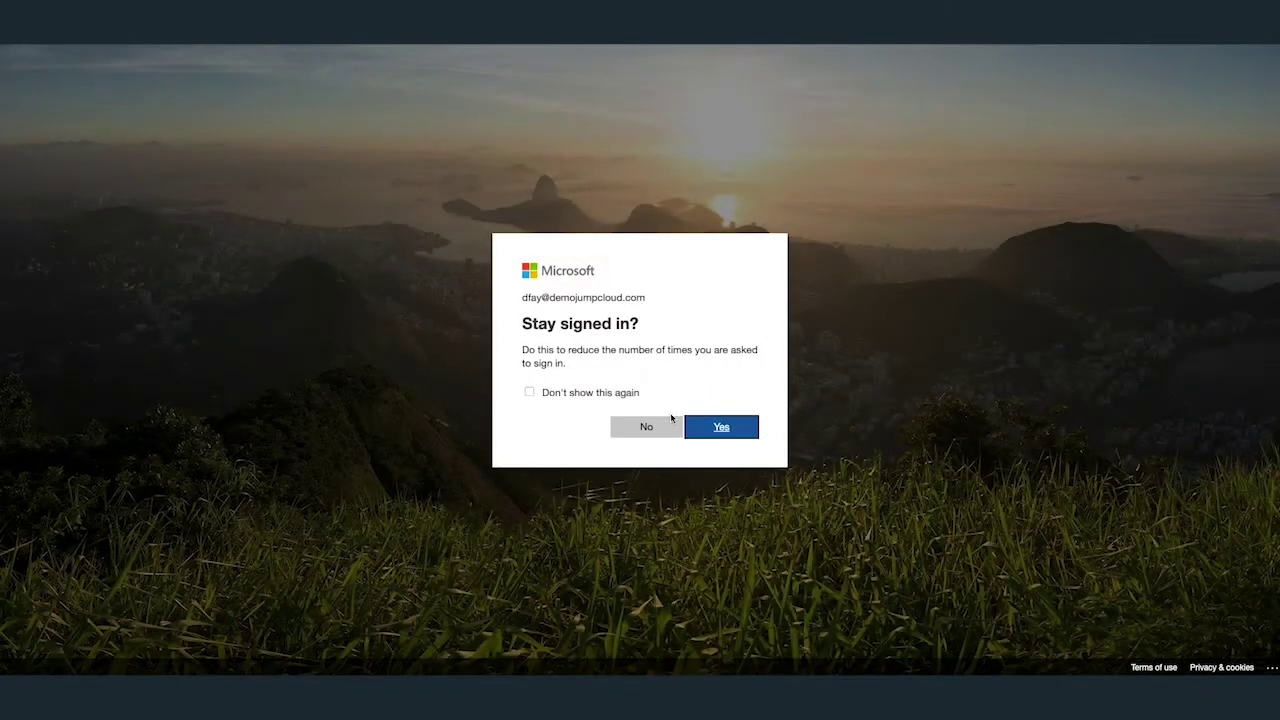
pyautogui.click(670, 424)
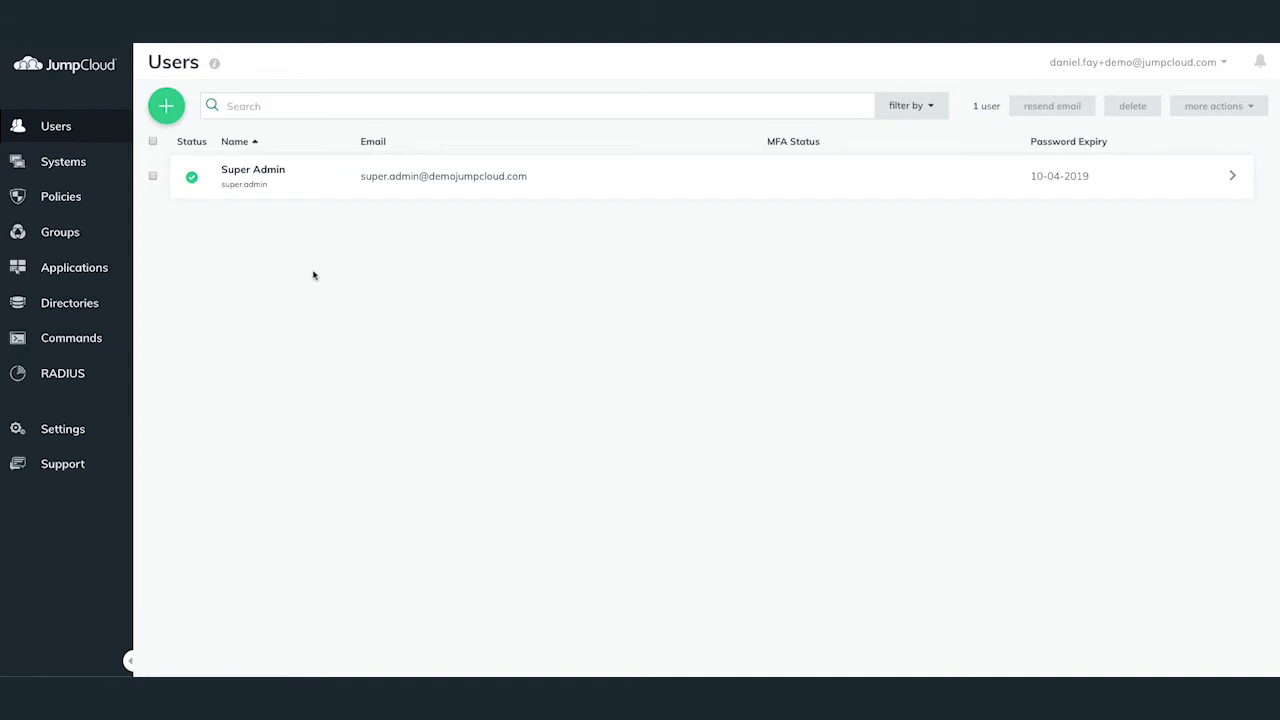
# Open the Office 365 directory and bring up its Import Office 365 Users list.
pyautogui.click(88, 311)
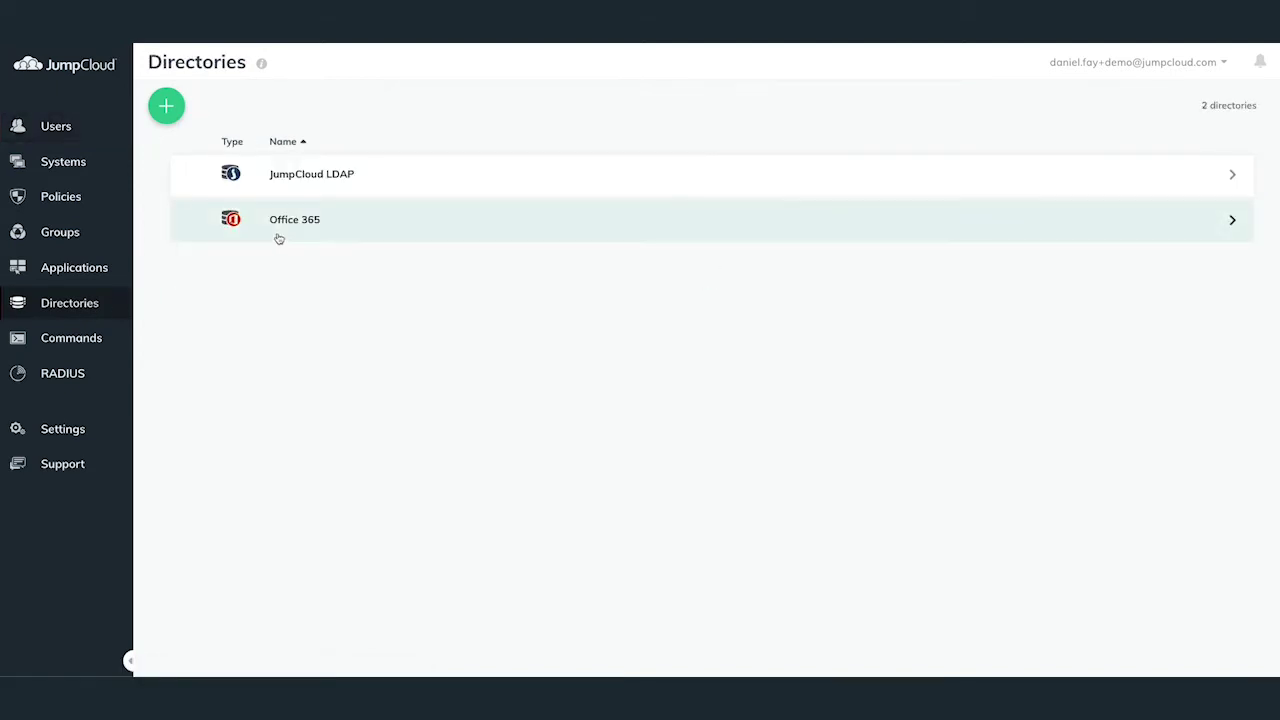
pyautogui.click(279, 239)
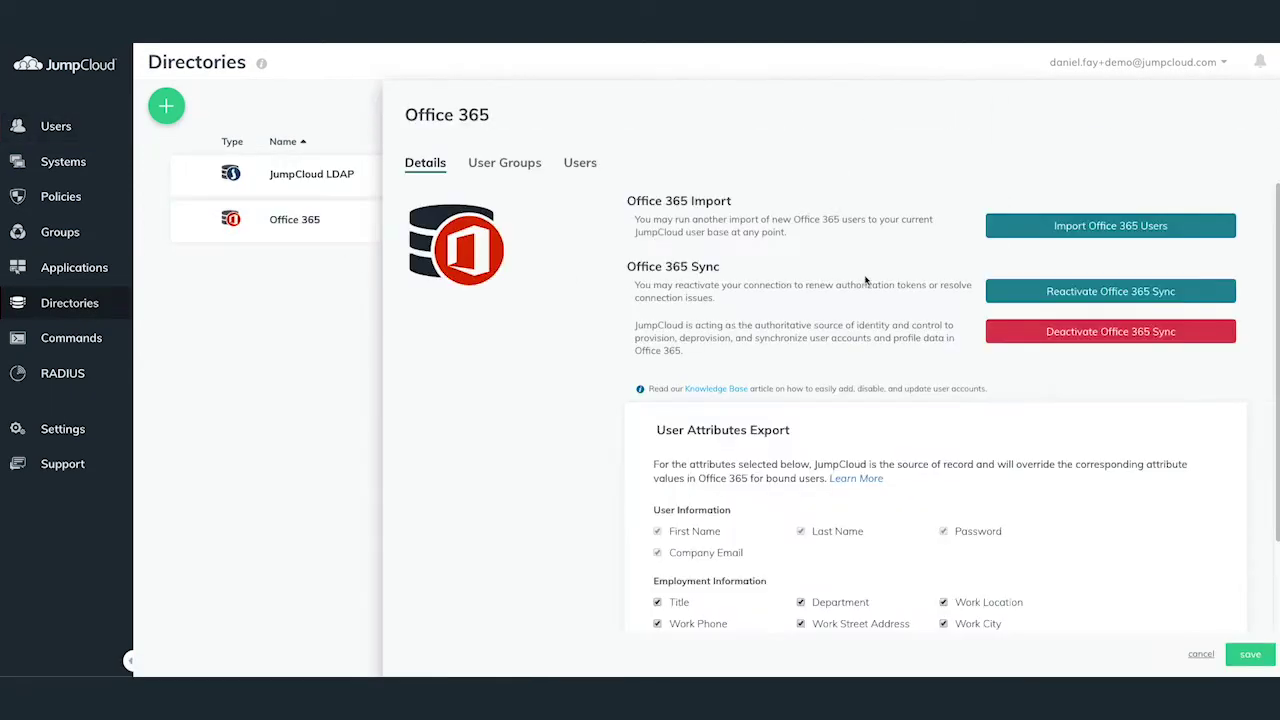
pyautogui.click(1099, 227)
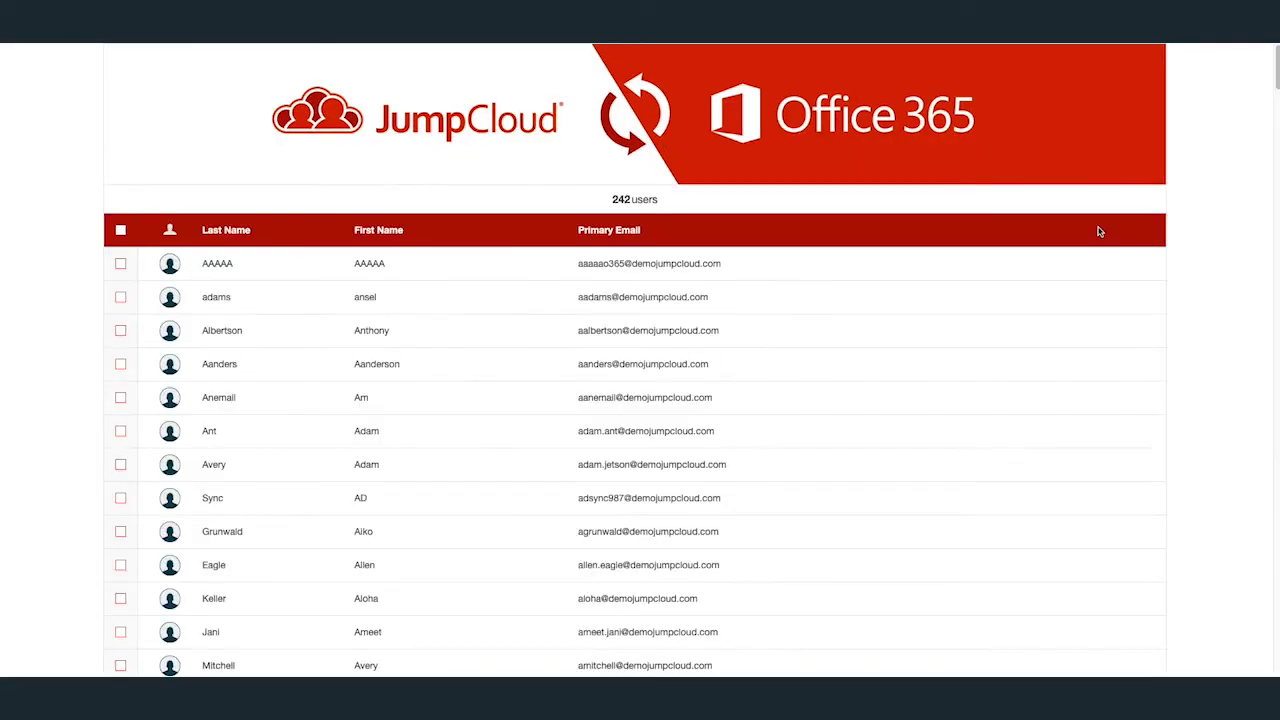
pyautogui.scroll(-5, 796, 242)
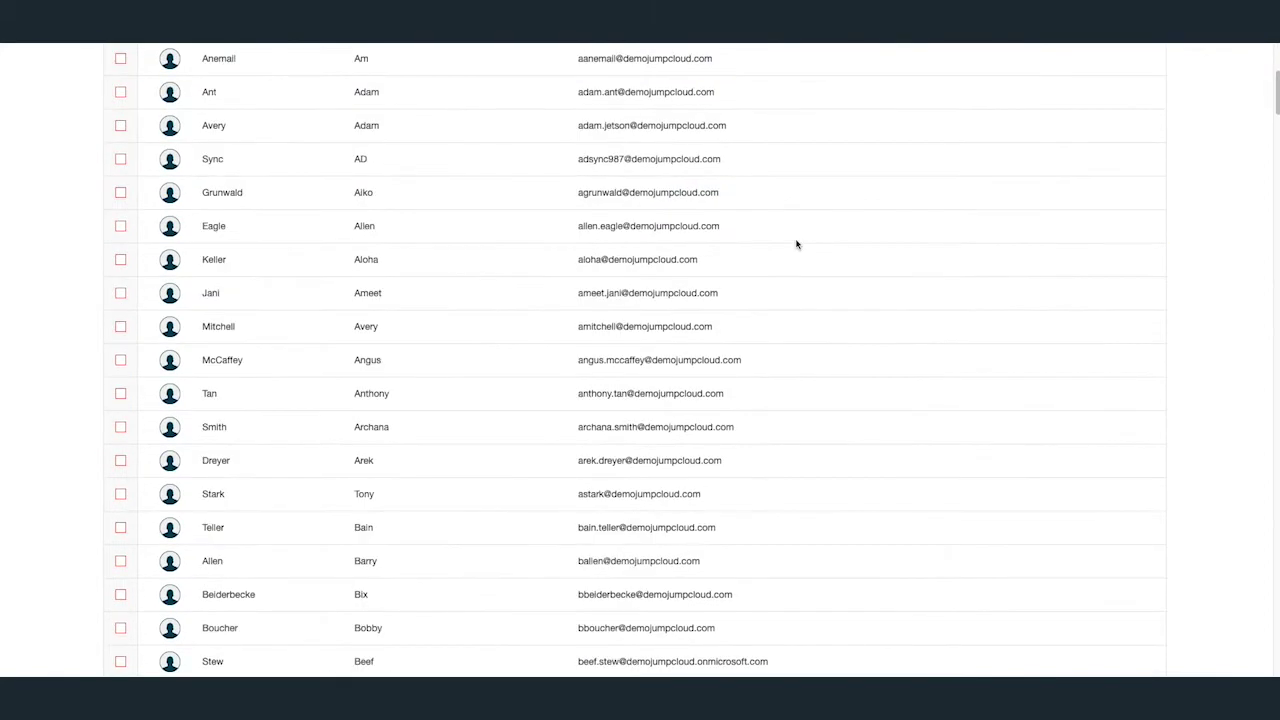
pyautogui.scroll(-7, 797, 244)
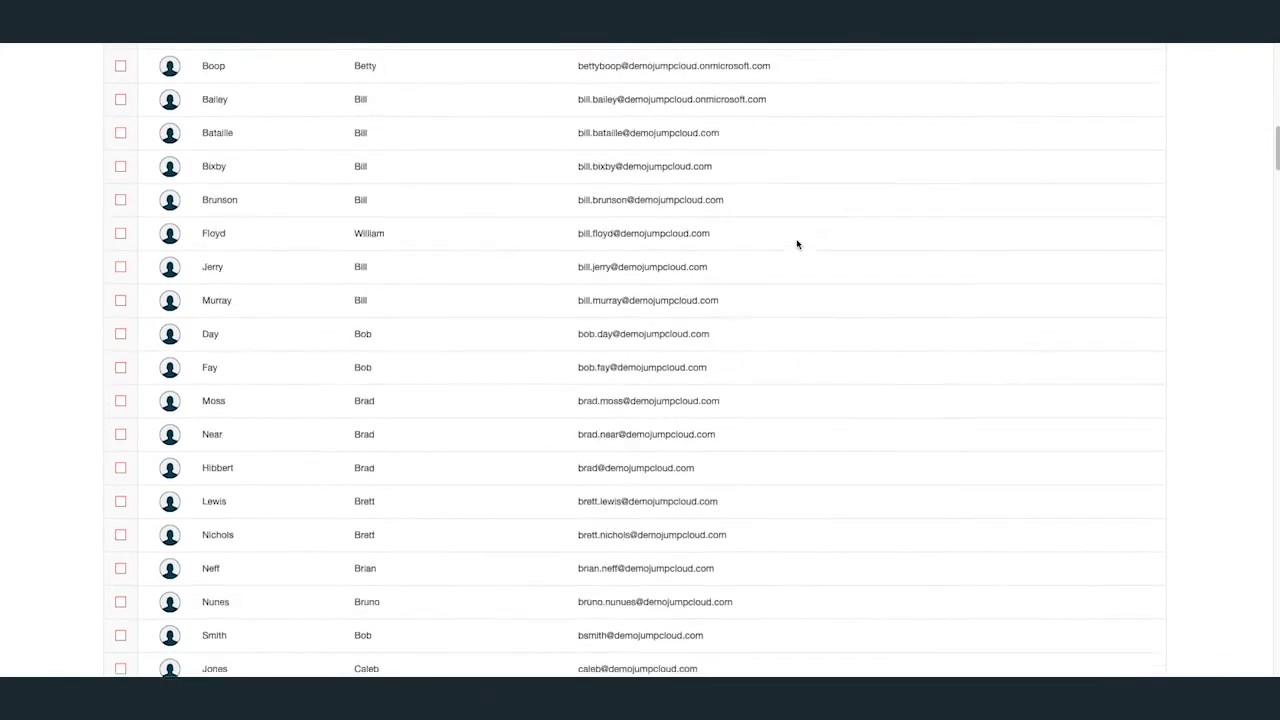
pyautogui.scroll(-1, 797, 244)
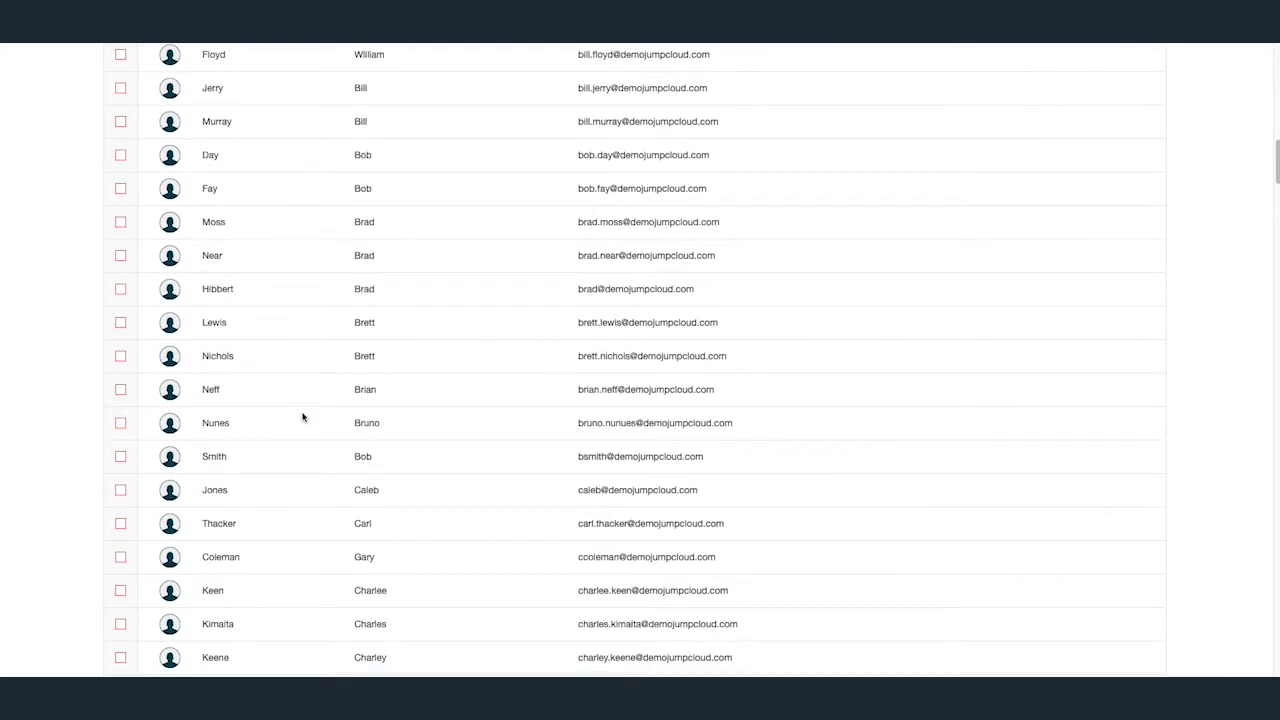
# Tick only the one wanted user, import it, and close the import results.
pyautogui.click(120, 188)
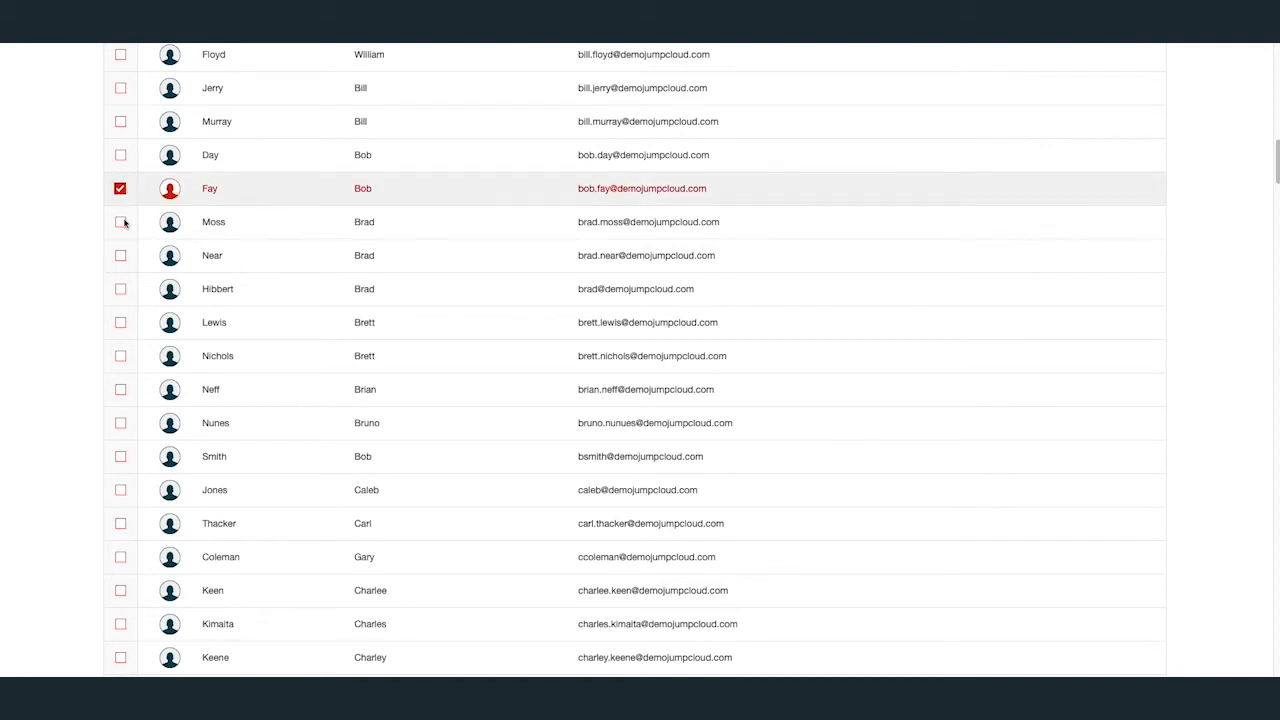
pyautogui.click(121, 222)
pyautogui.click(121, 256)
pyautogui.click(121, 256)
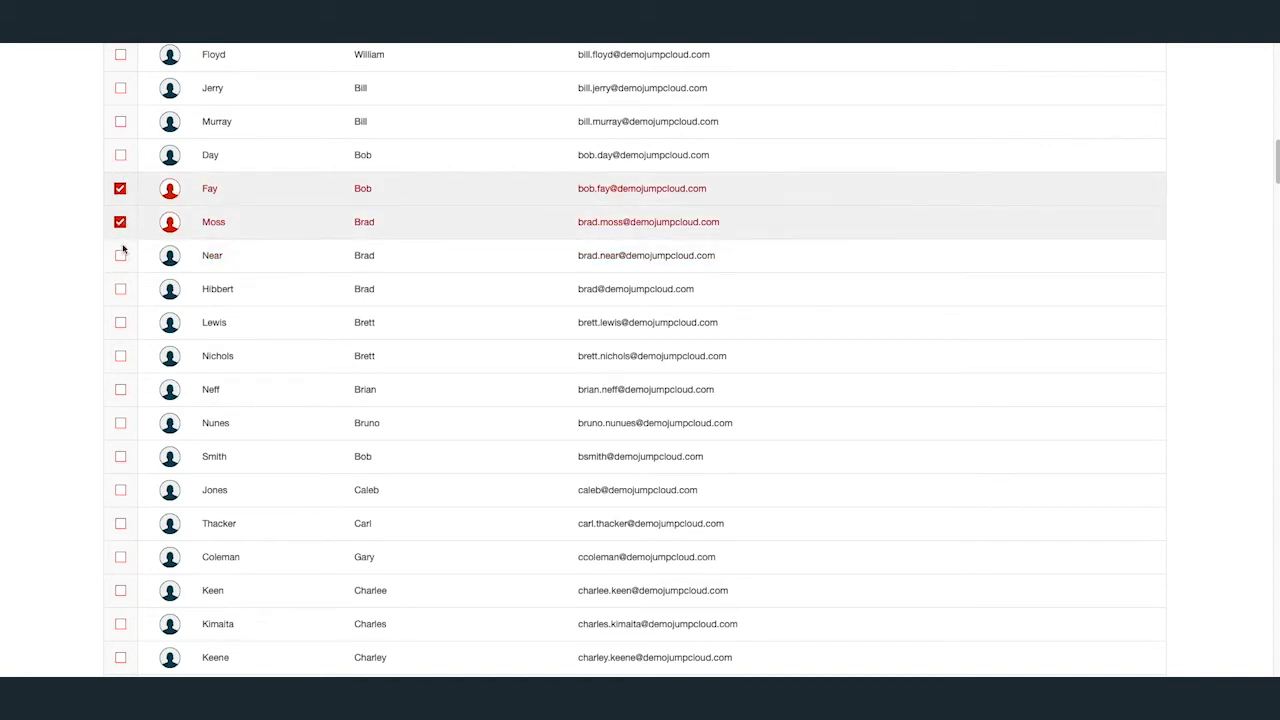
pyautogui.click(121, 222)
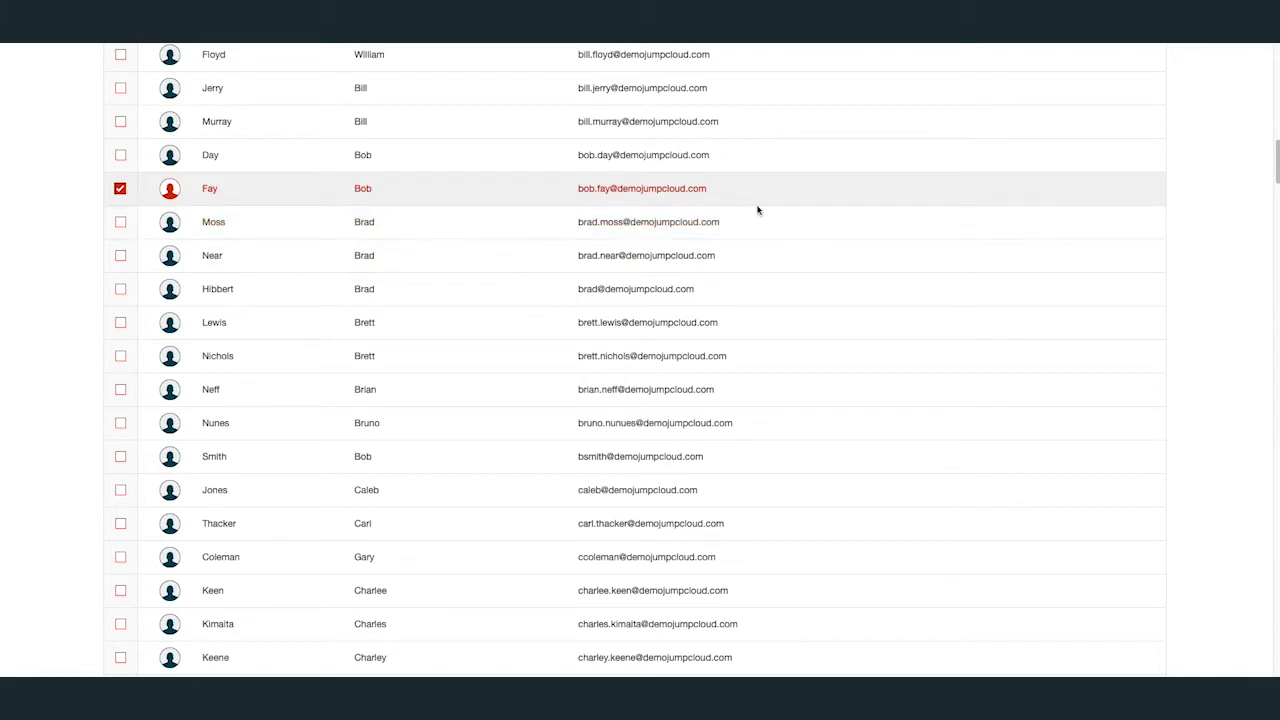
pyautogui.scroll(-20, 760, 209)
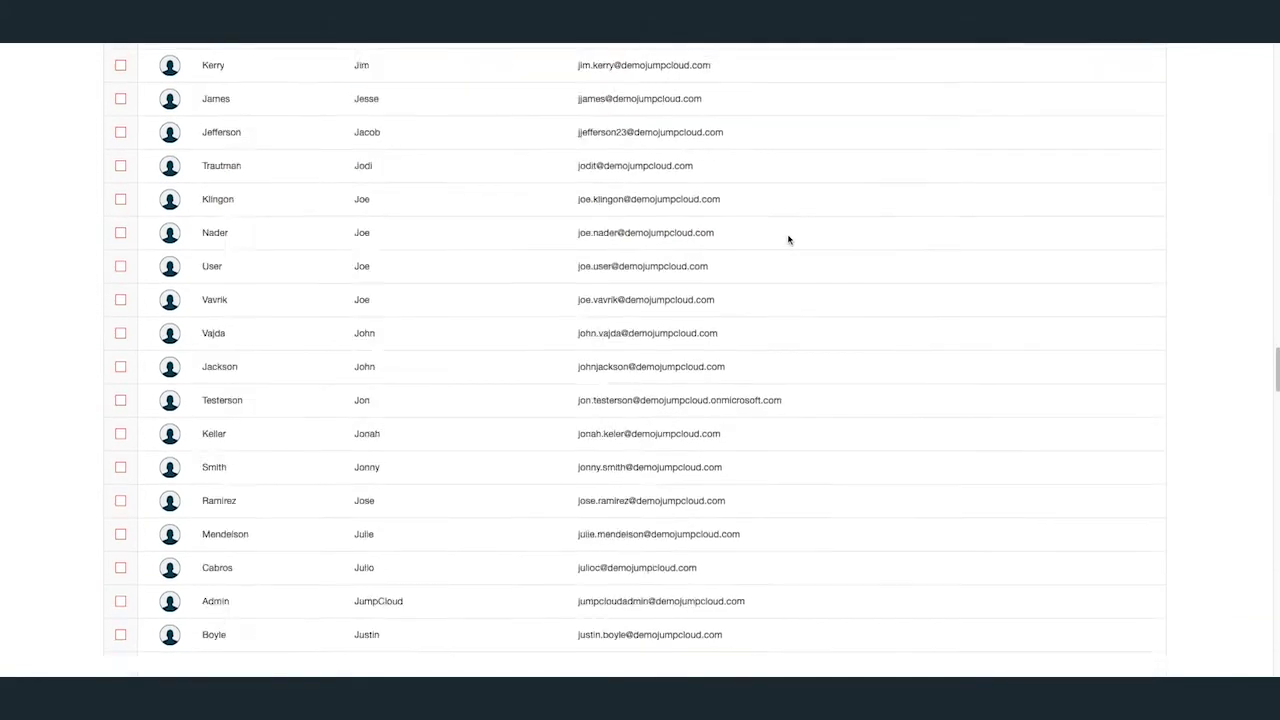
pyautogui.click(1060, 655)
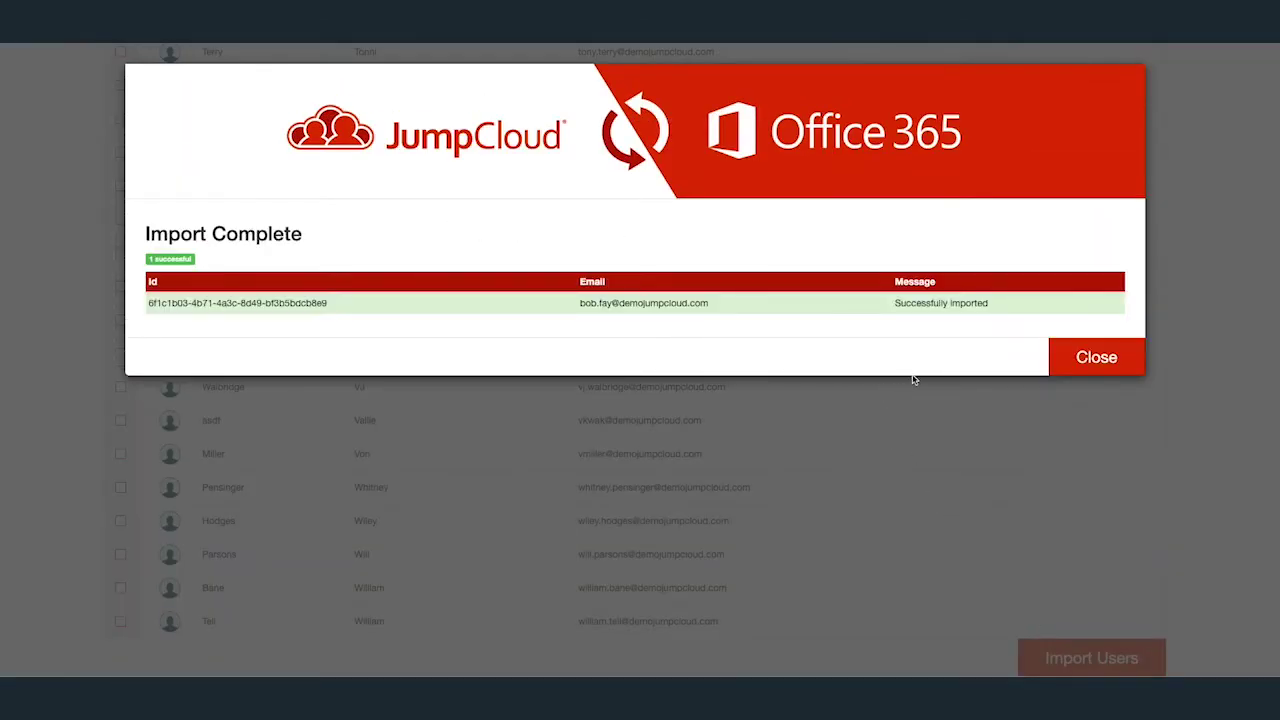
pyautogui.click(1067, 359)
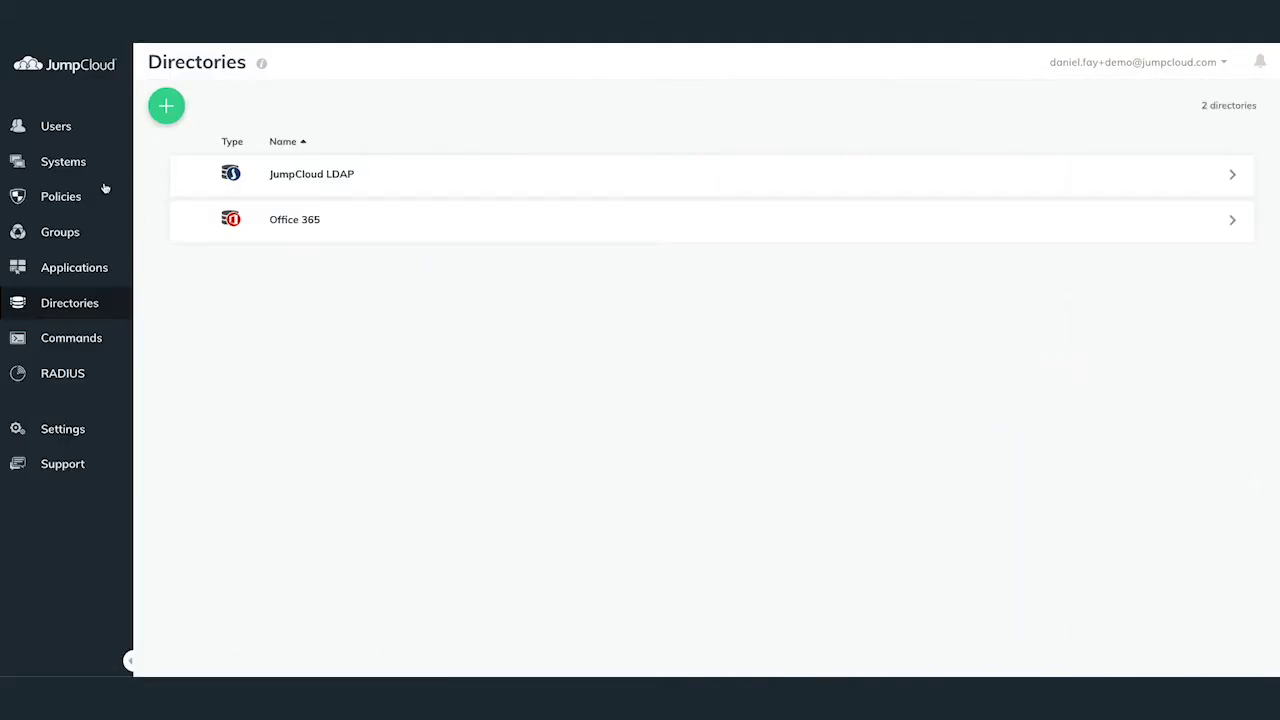
# Check the Office 365 User Attributes Export settings, then return to the Users list.
pyautogui.click(196, 216)
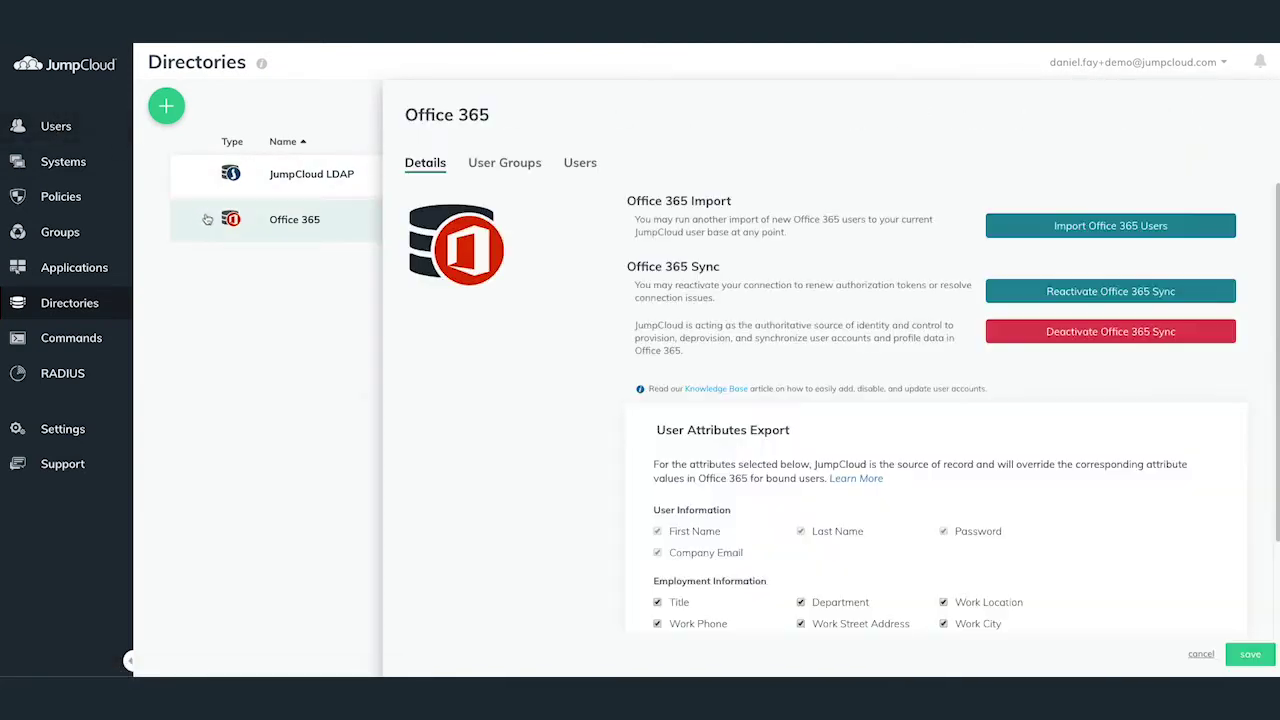
pyautogui.scroll(-1, 822, 400)
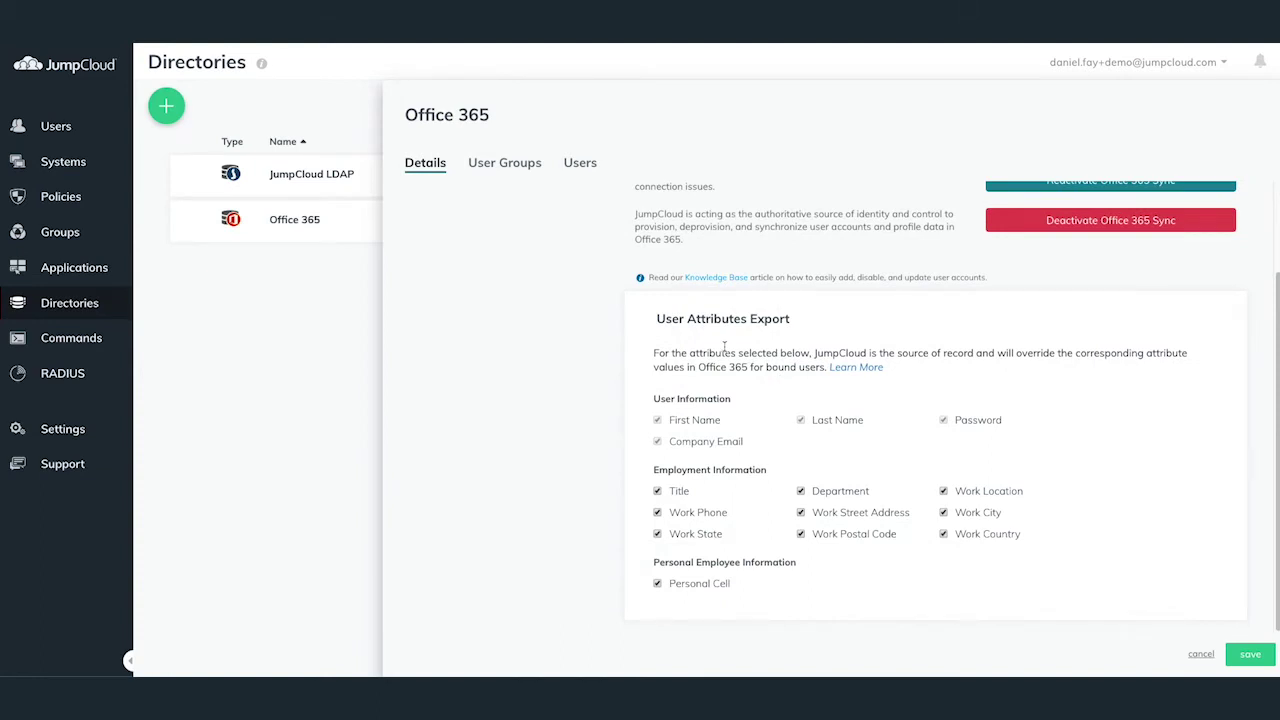
pyautogui.click(20, 119)
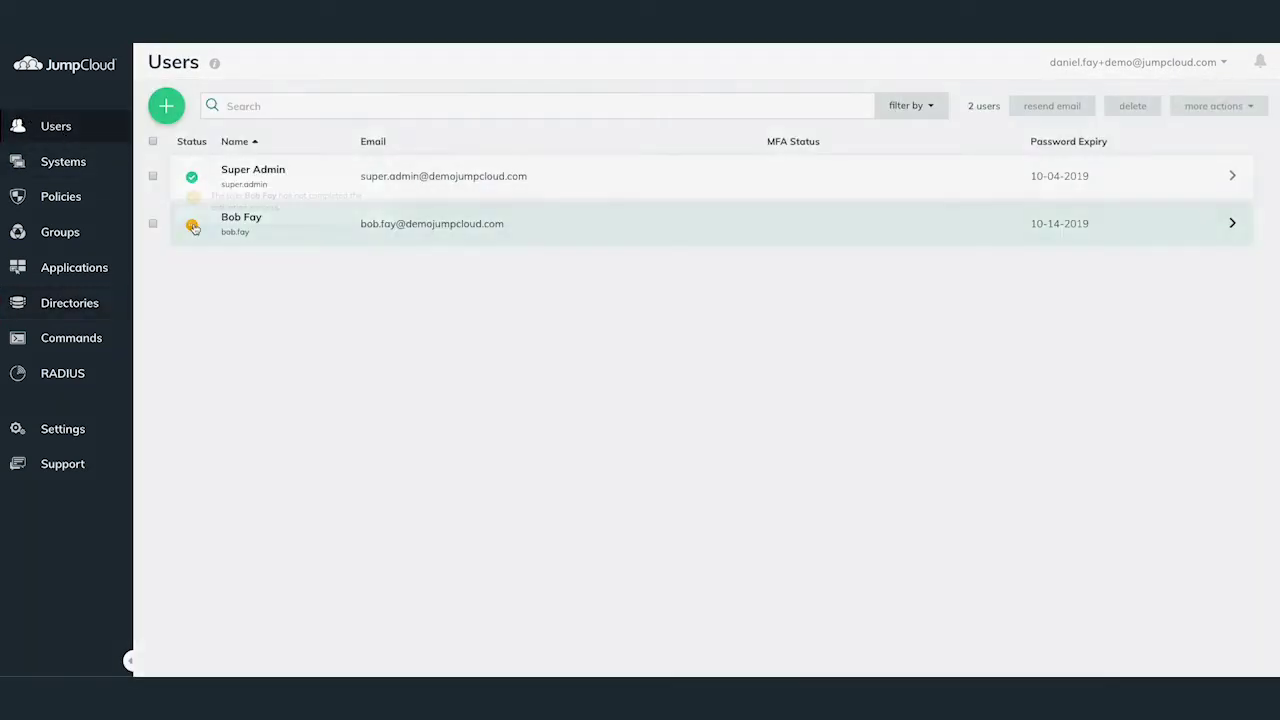
# Replace the imported user's username with a shorter one so the LDAP DN updates.
pyautogui.moveTo(195, 228)
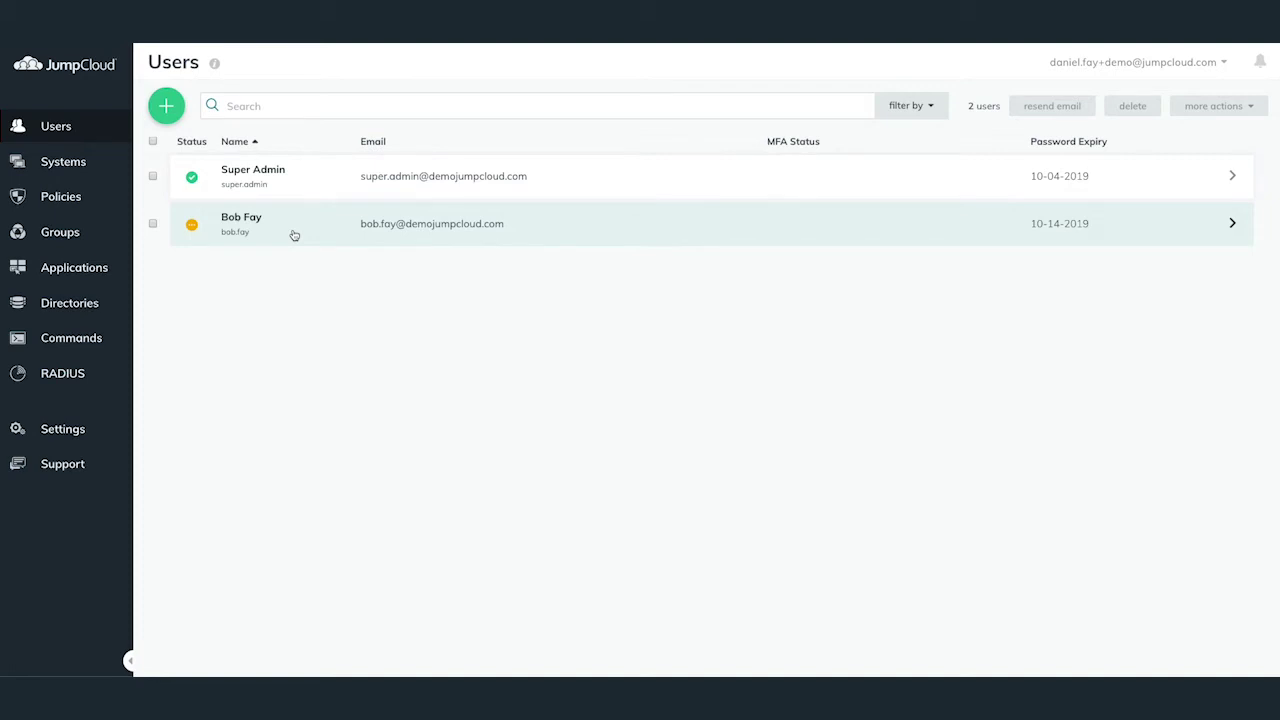
pyautogui.click(294, 235)
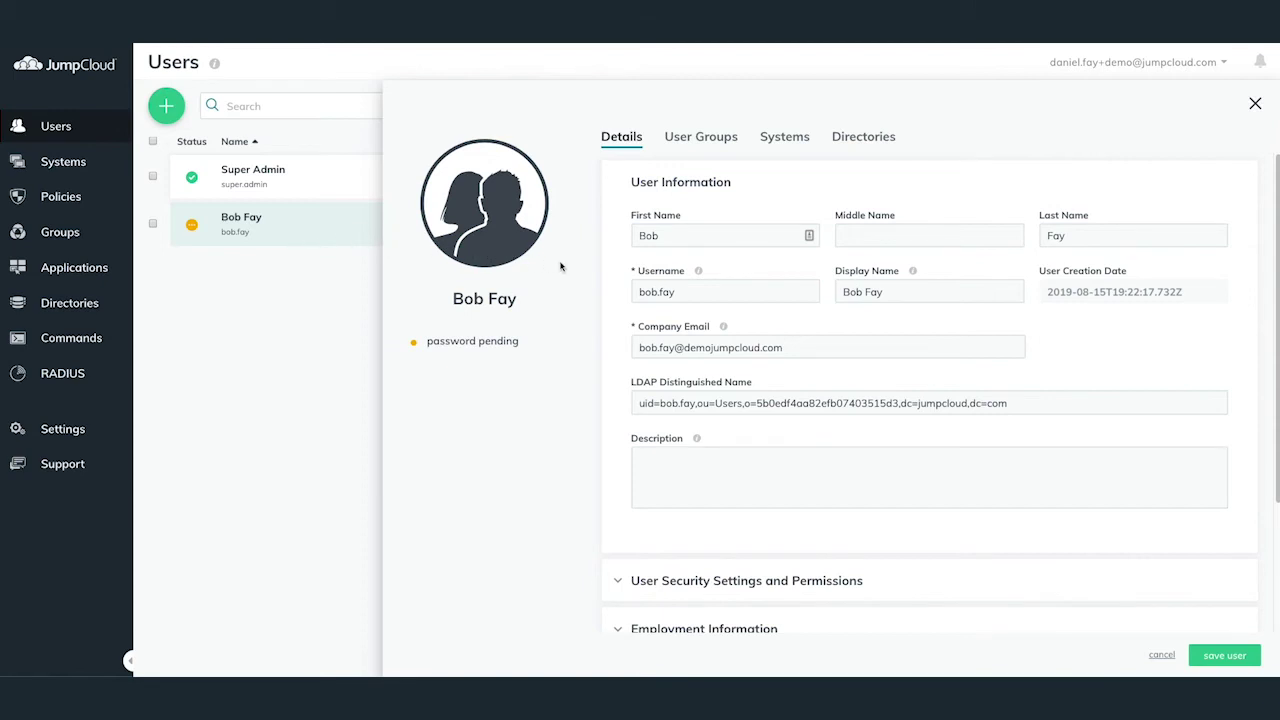
pyautogui.click(709, 290)
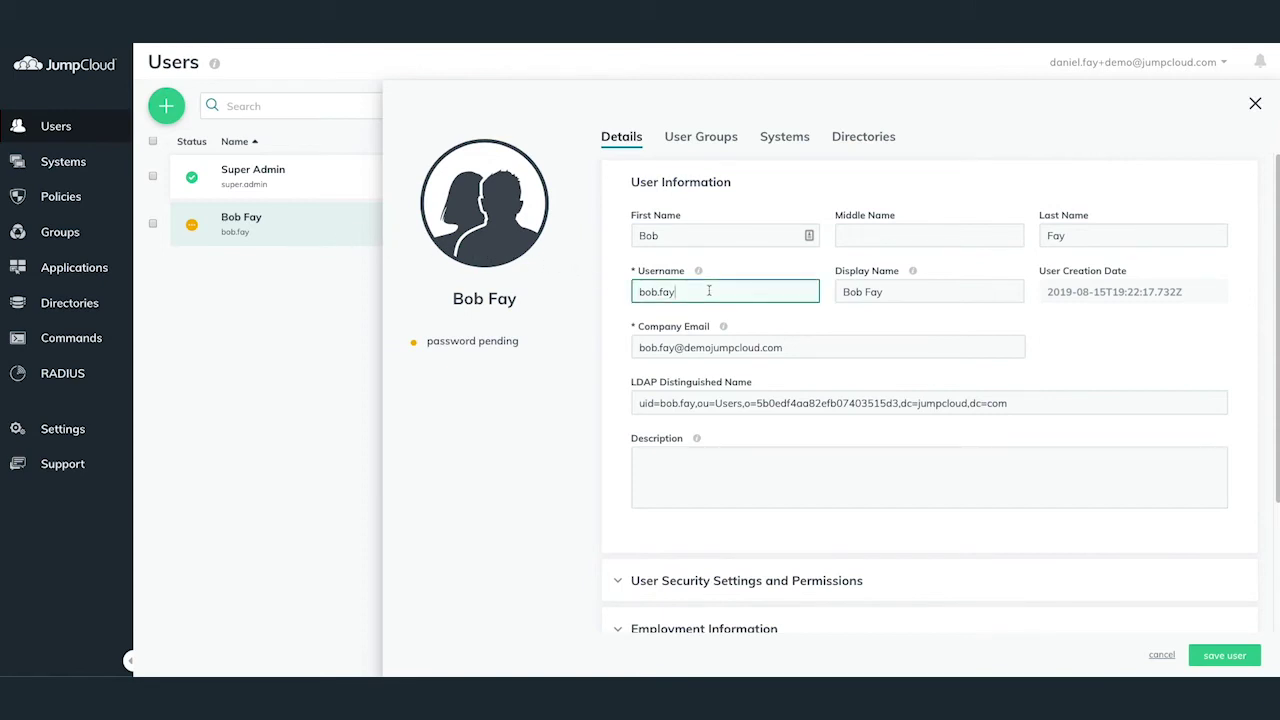
pyautogui.moveTo(709, 290); pyautogui.dragTo(623, 290)
pyautogui.write('bobf')
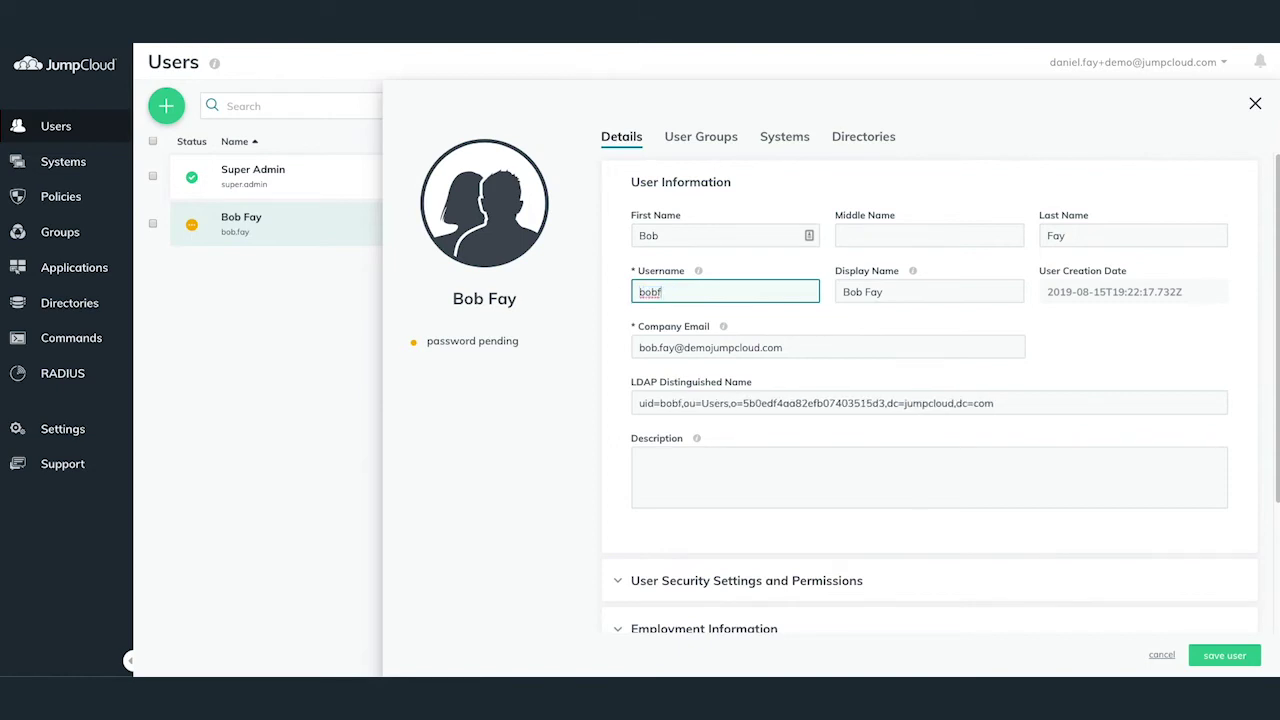
pyautogui.click(621, 289)
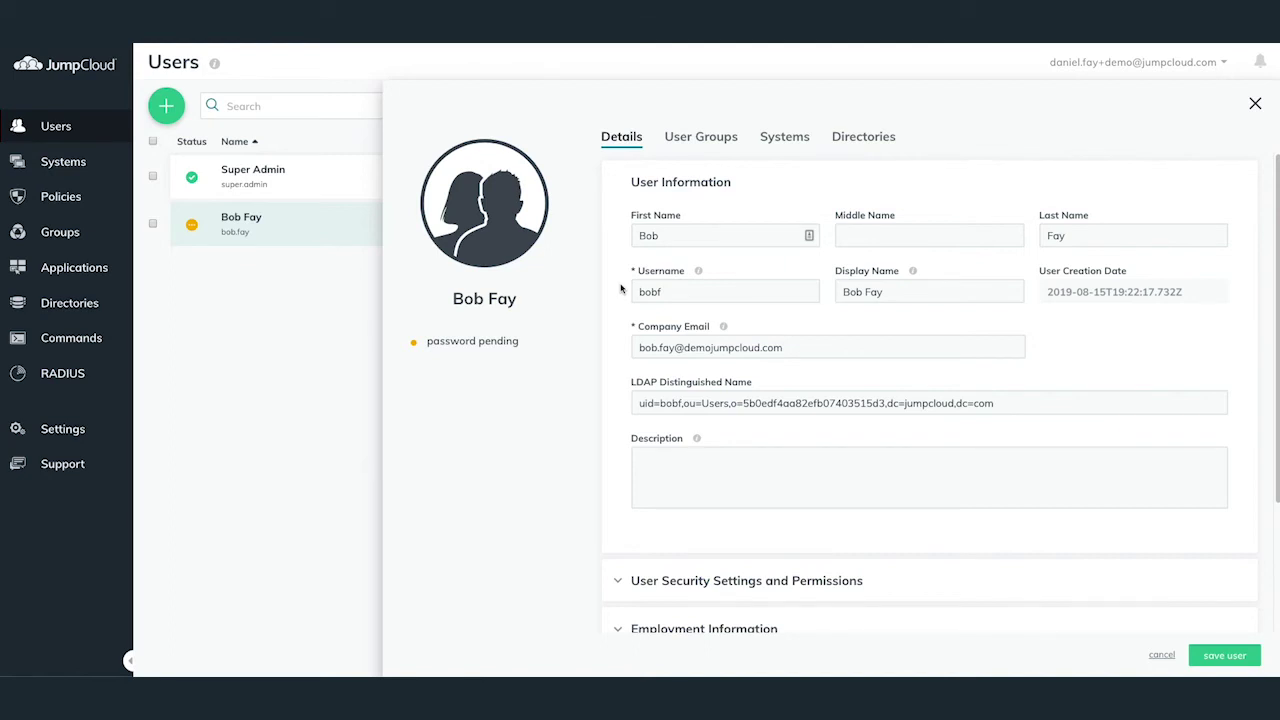
# Bind the user to the Office 365 directory on its Directories tab and save.
pyautogui.click(852, 138)
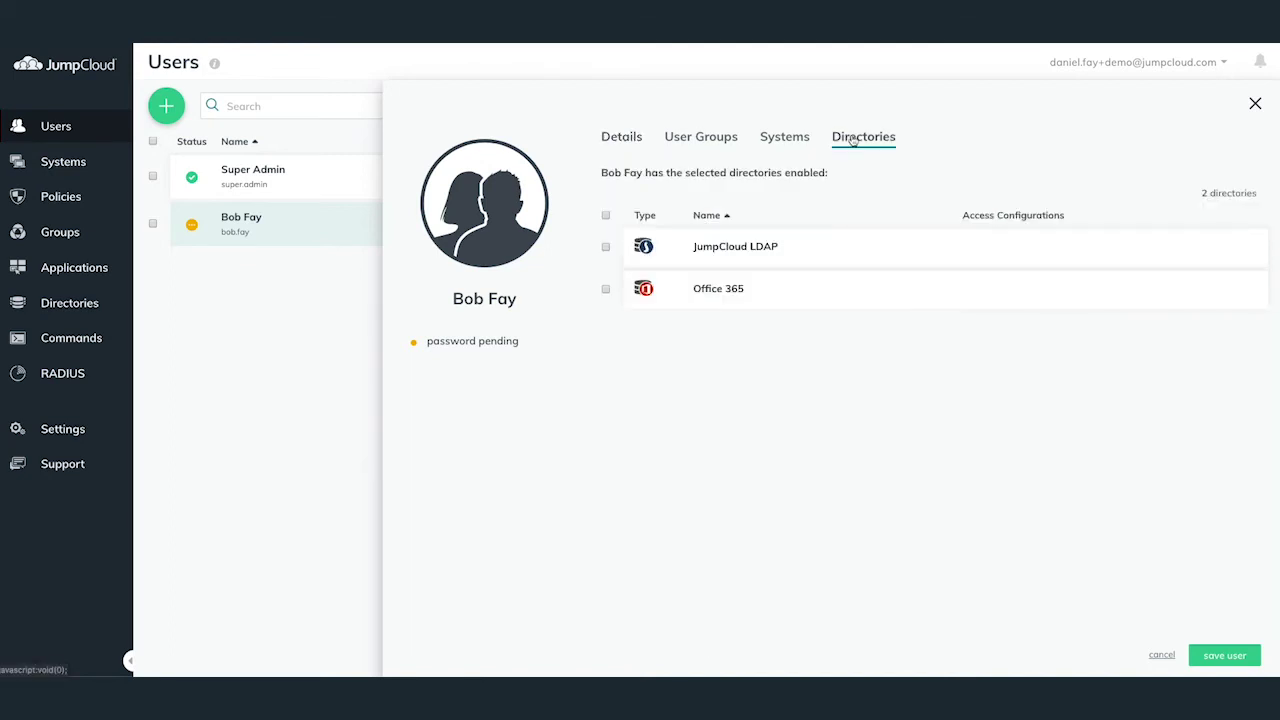
pyautogui.click(606, 290)
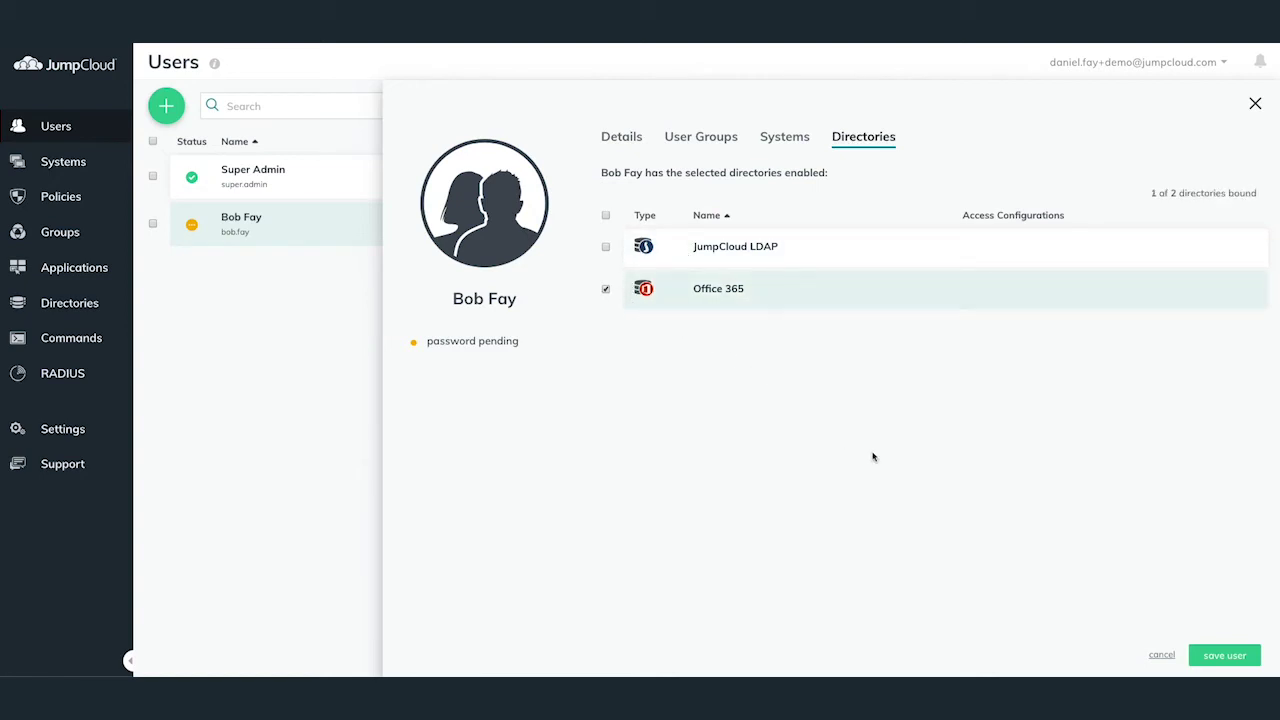
pyautogui.click(1210, 655)
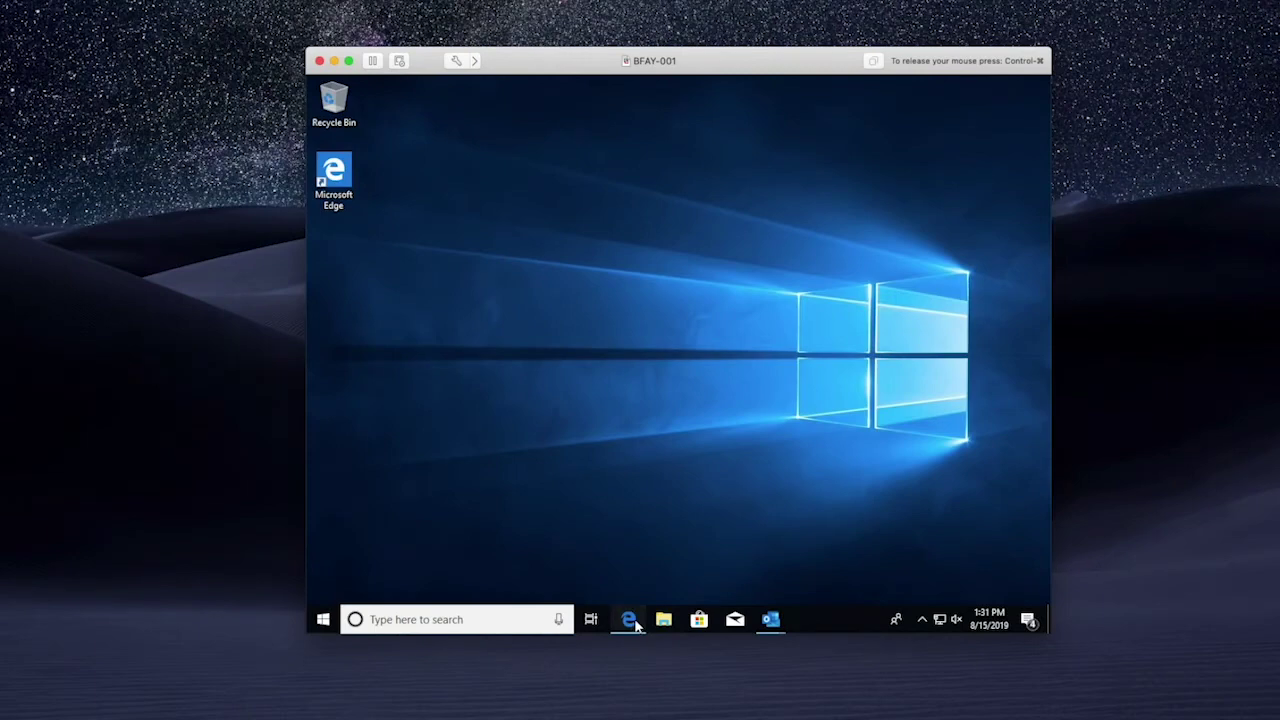
# Open the 'JumpCloud - Office 365 Sync' email in Outlook and scroll to its Get Started link.
pyautogui.click(629, 620)
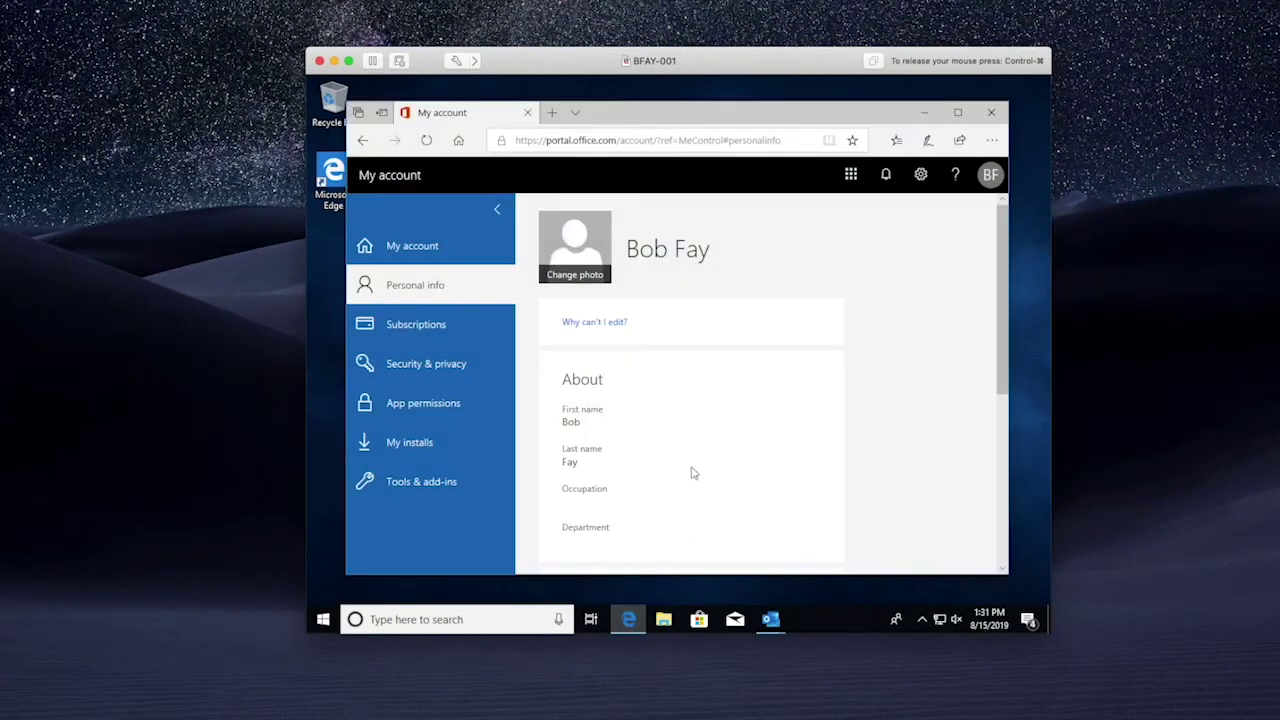
pyautogui.moveTo(778, 624)
pyautogui.click(785, 565)
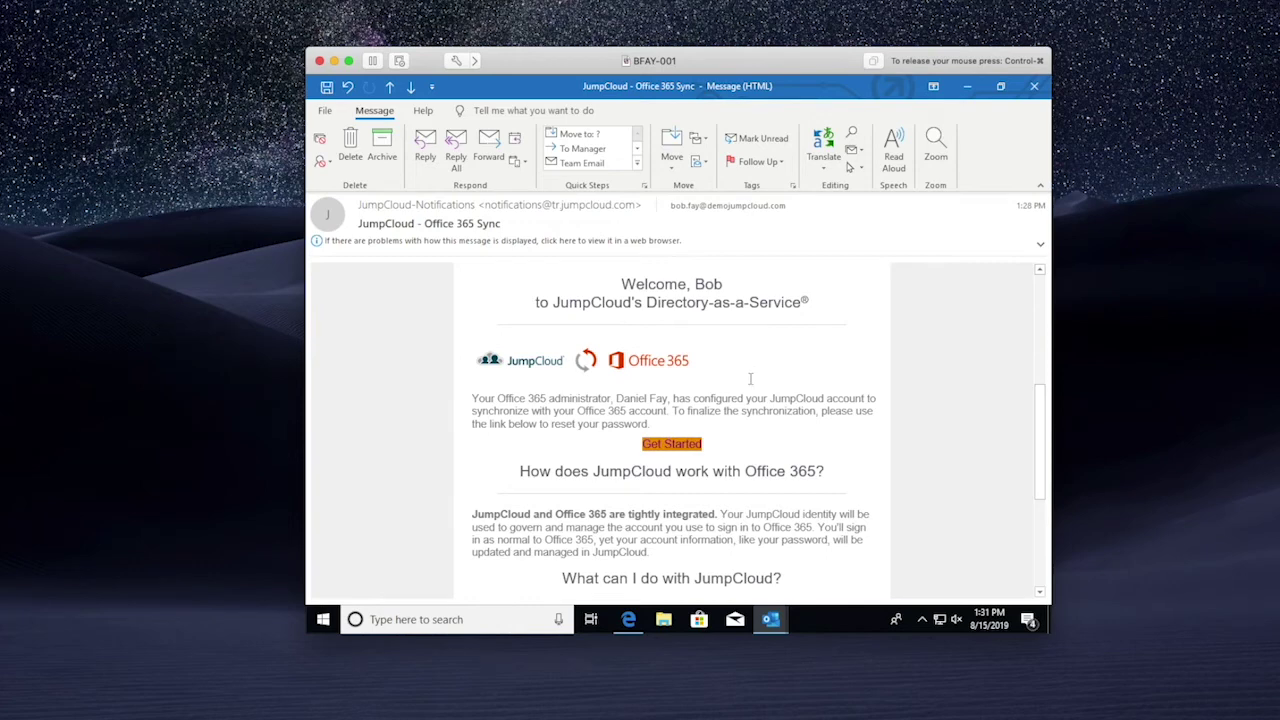
pyautogui.scroll(-2, 755, 411)
pyautogui.scroll(-1, 755, 411)
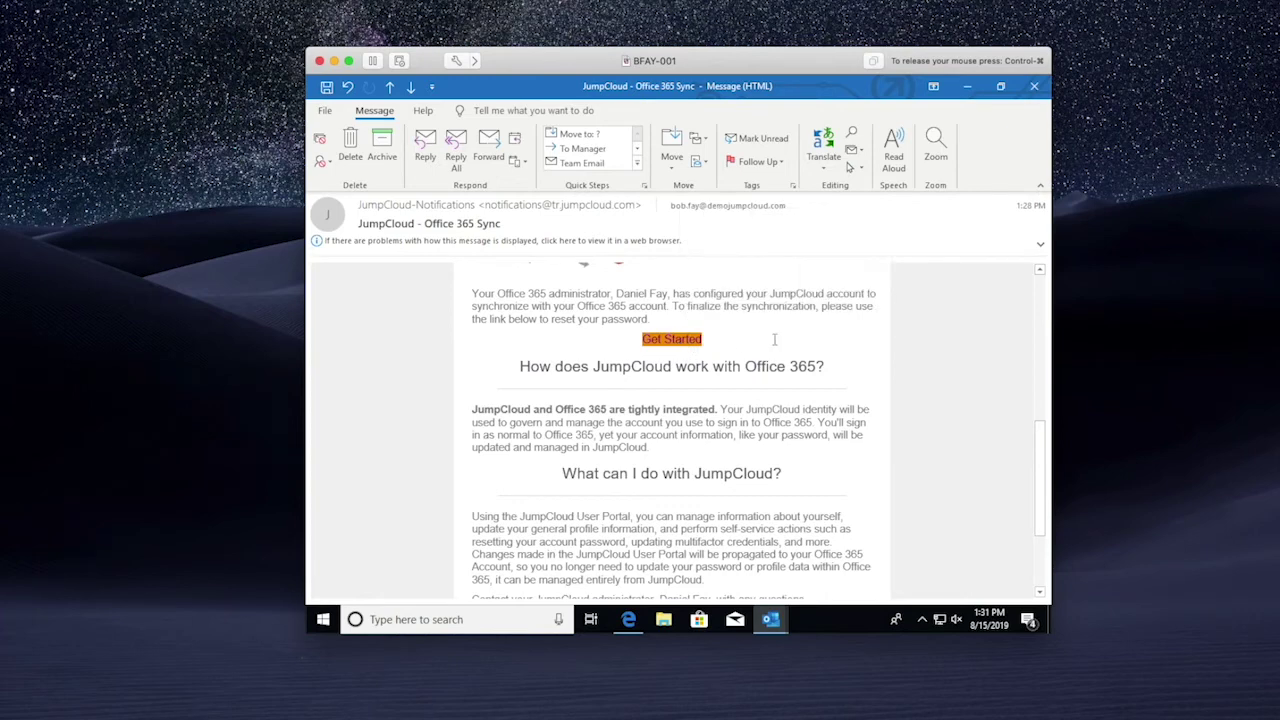
pyautogui.scroll(-2, 774, 339)
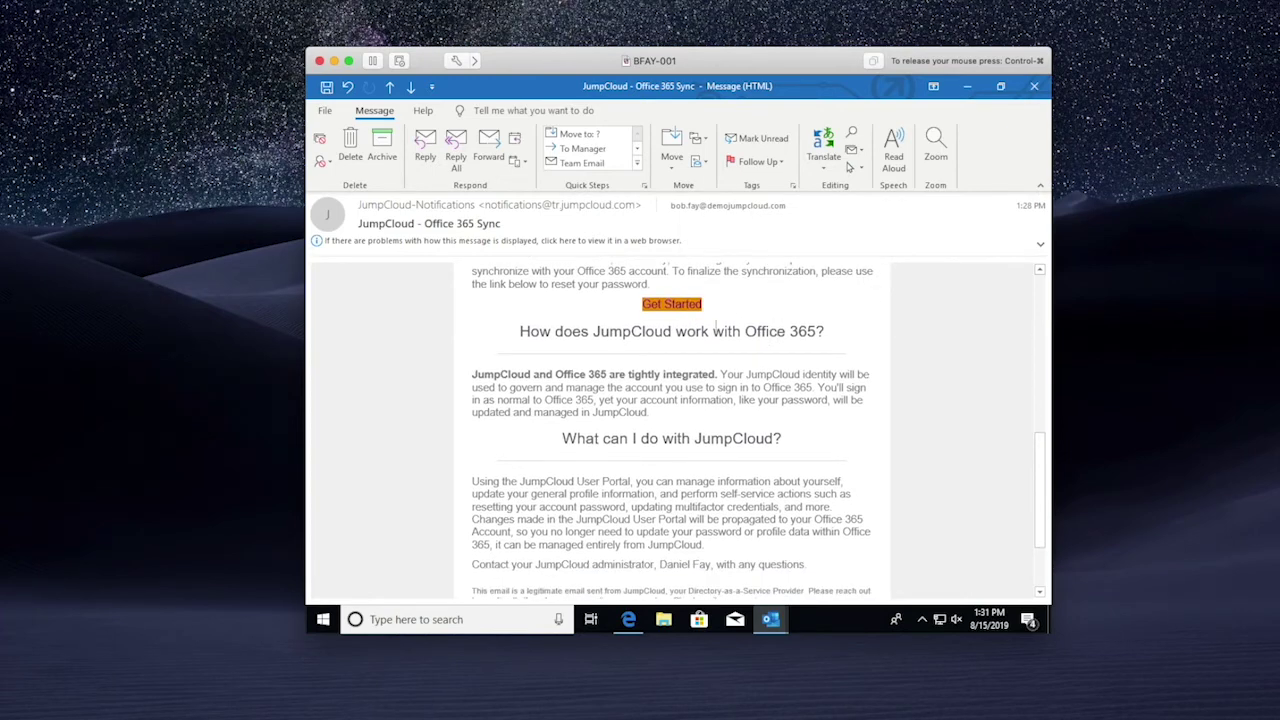
# Set a new password meeting the requirements via Get Started, retrying after the rejection.
pyautogui.click(672, 304)
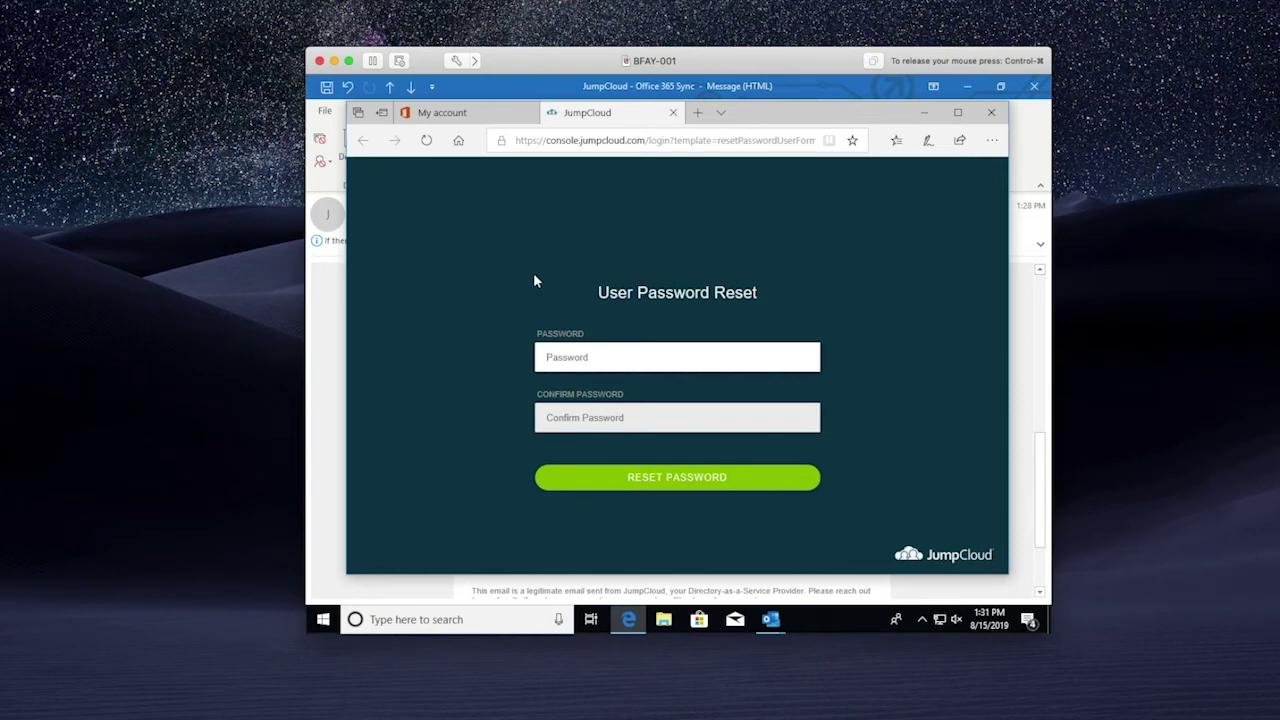
pyautogui.write('•••••••••••')
pyautogui.press('Tab')
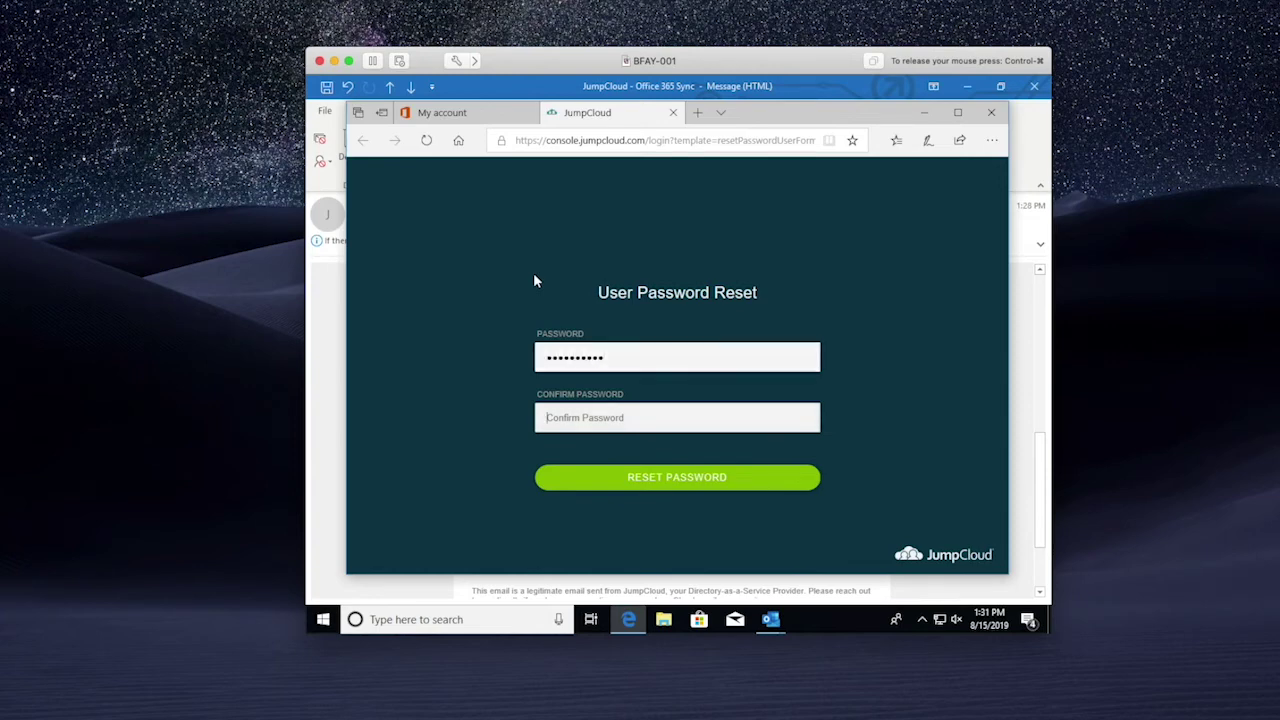
pyautogui.write('•••••••••••')
pyautogui.press('Return')
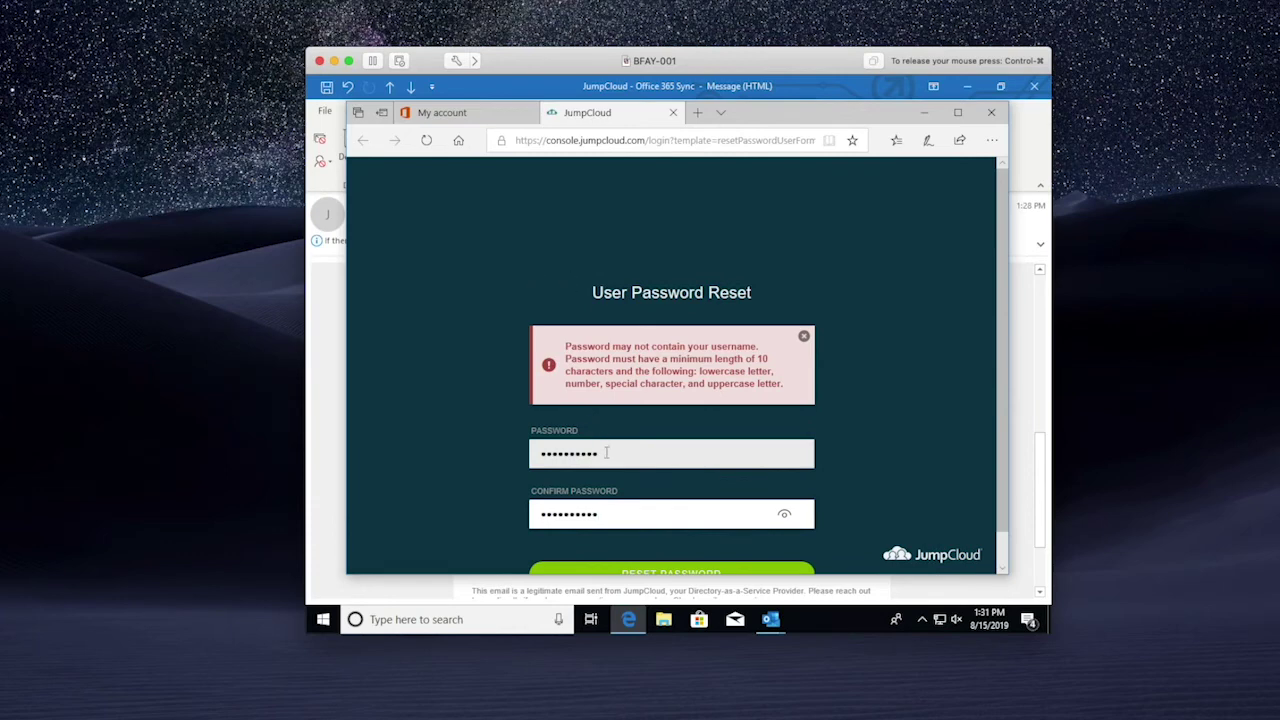
pyautogui.moveTo(606, 453); pyautogui.dragTo(499, 449)
pyautogui.press('BackSpace')
pyautogui.write('•••••••••••')
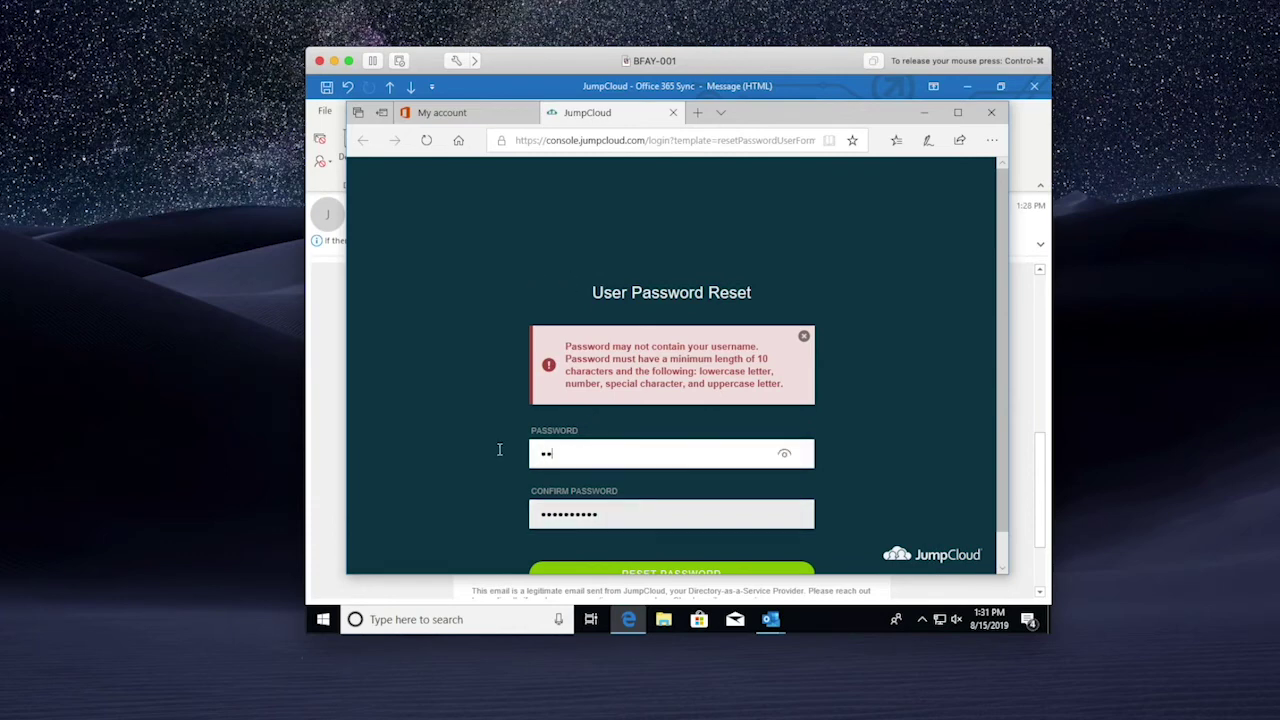
pyautogui.write('••••')
pyautogui.press('Tab')
pyautogui.write('•••••••••••••••')
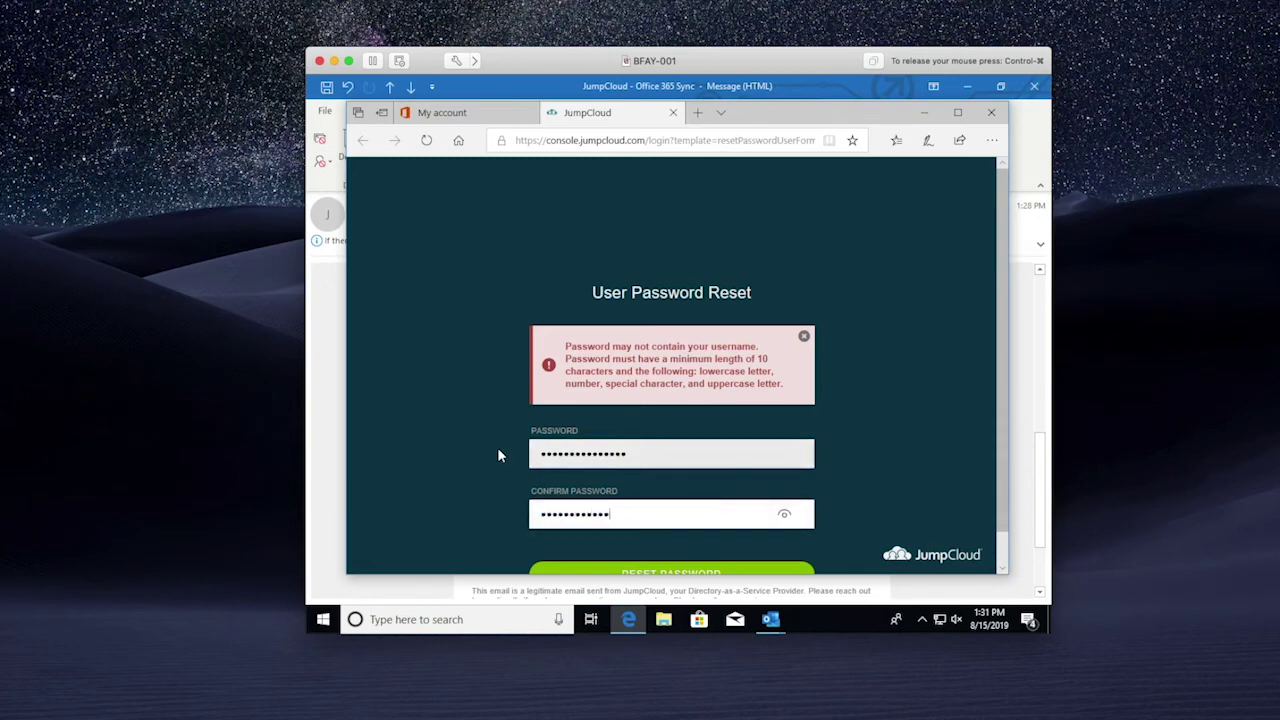
pyautogui.scroll(-1, 510, 452)
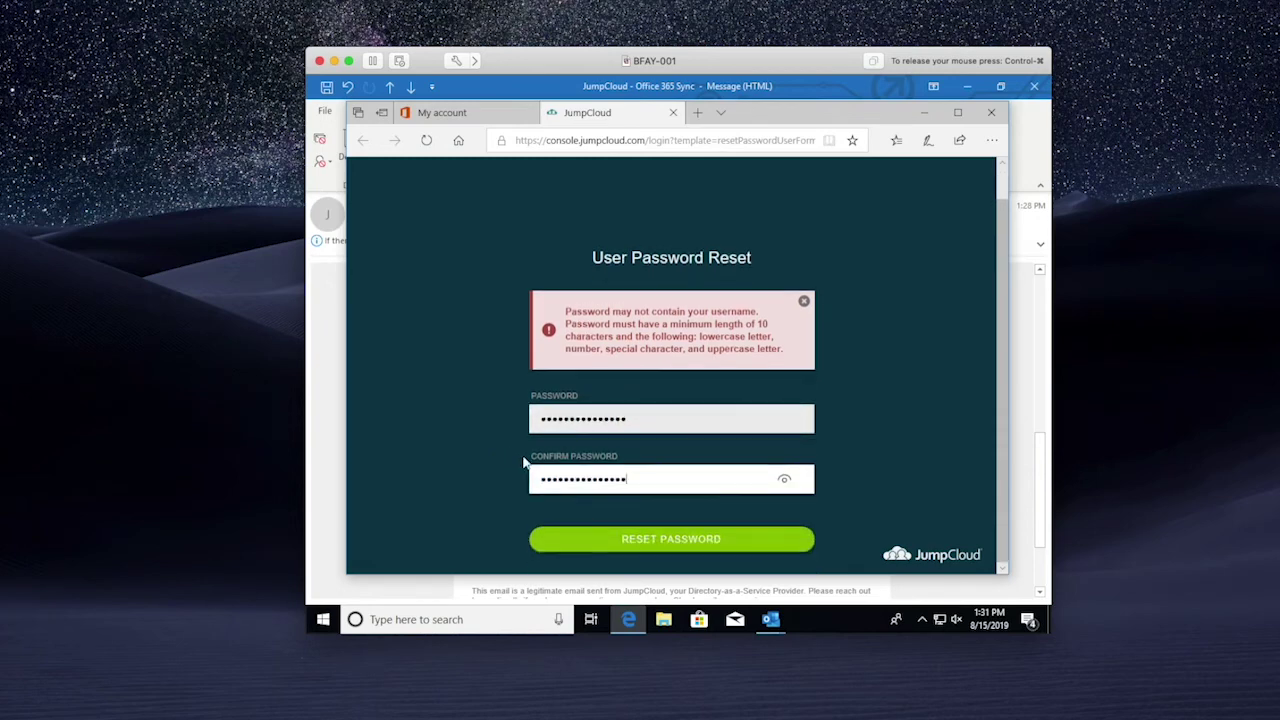
pyautogui.click(625, 545)
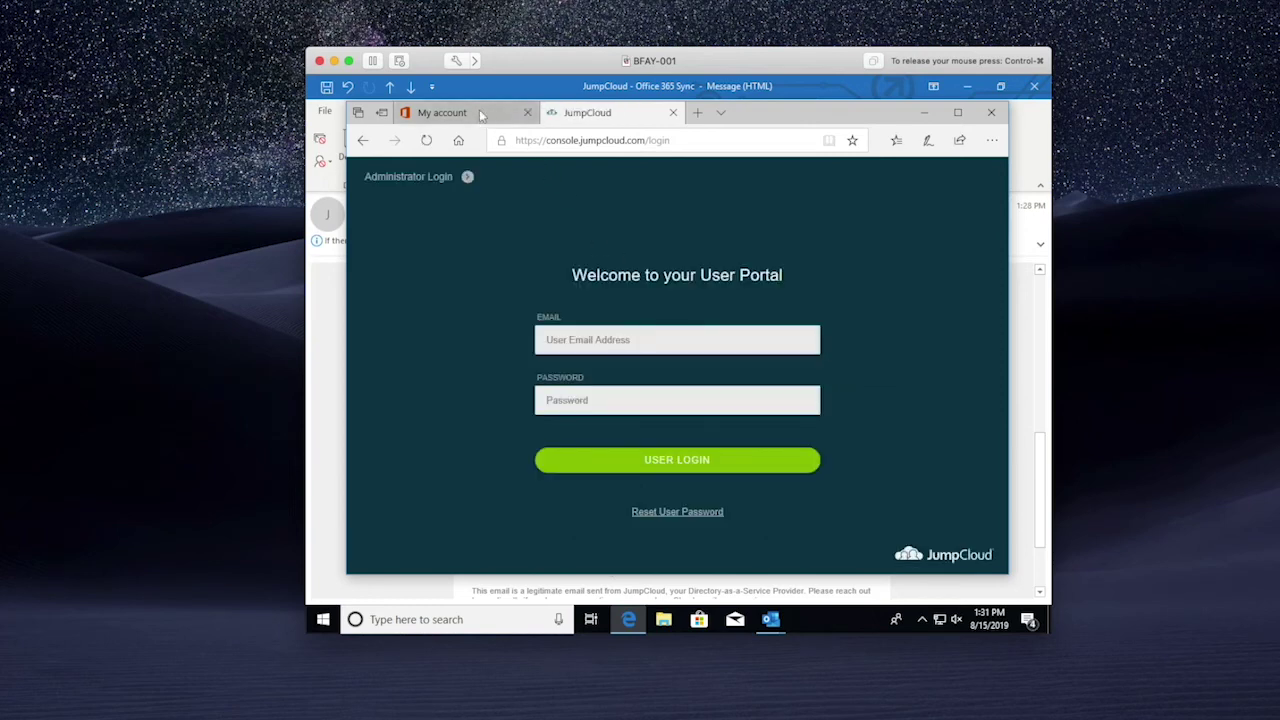
# Log into the User Portal with the user's email and new password, then open Security.
pyautogui.click(615, 342)
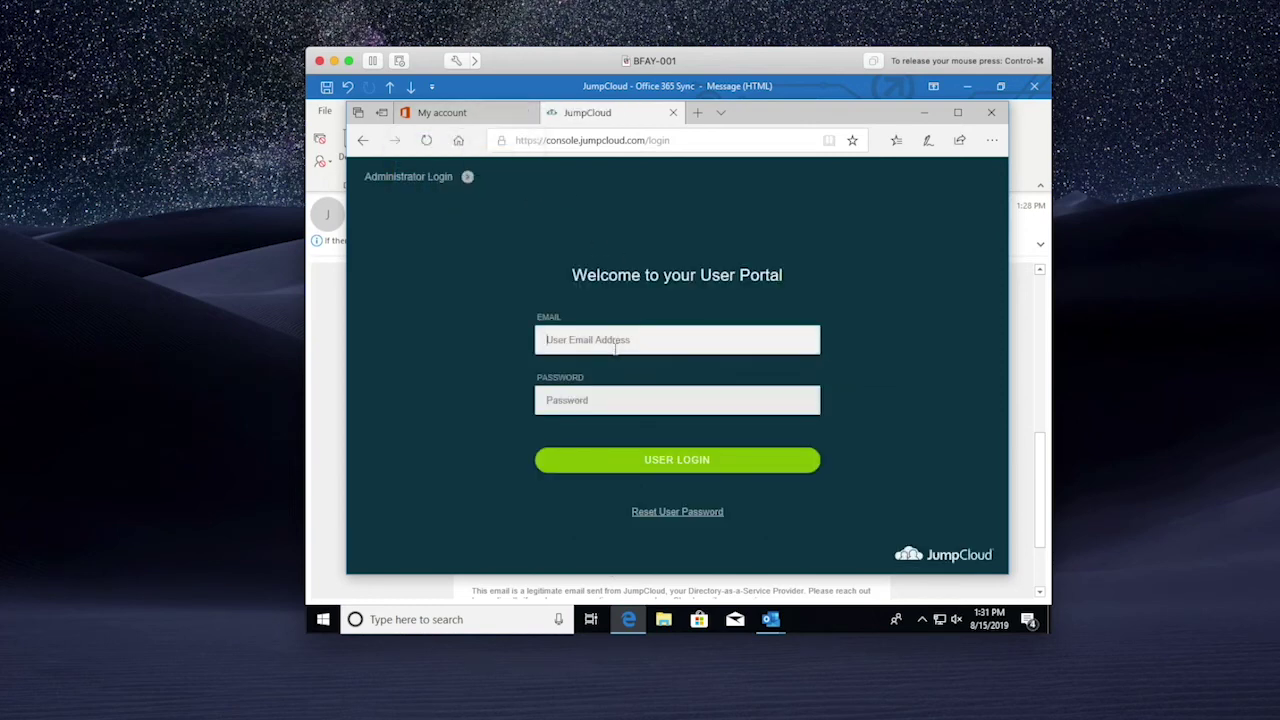
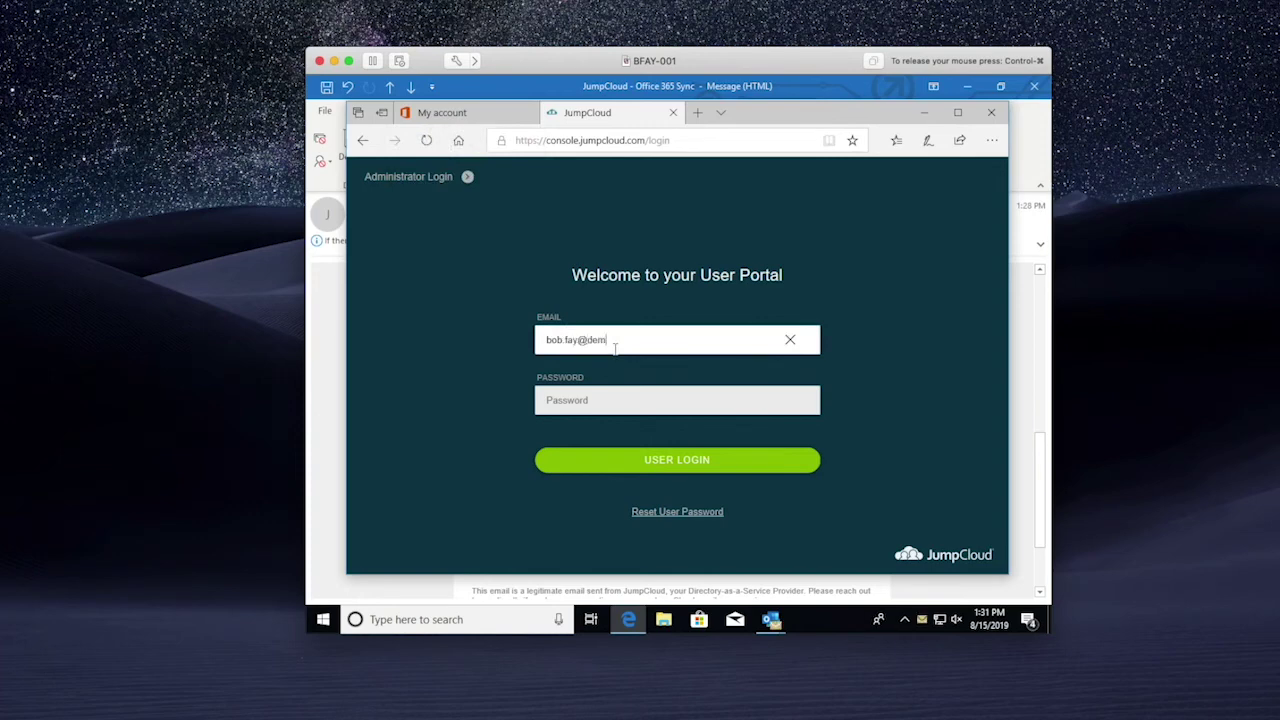
pyautogui.press('Tab')
pyautogui.write('****')
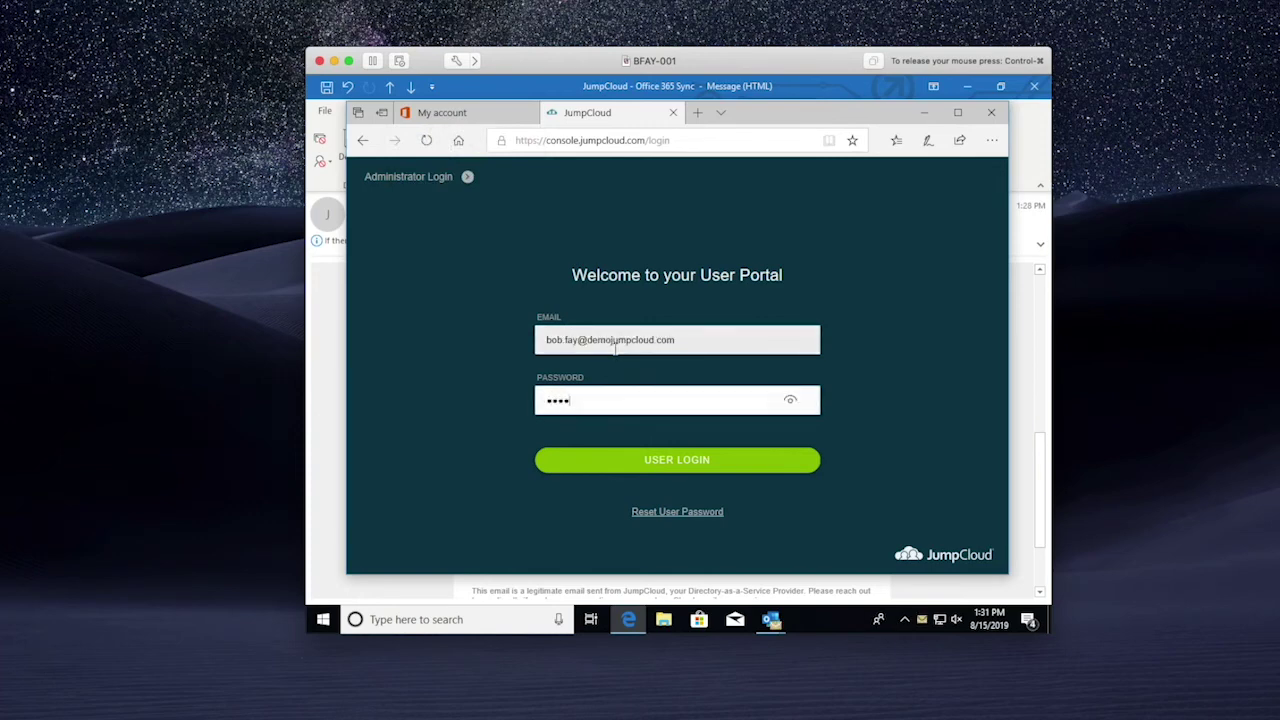
pyautogui.write('**********')
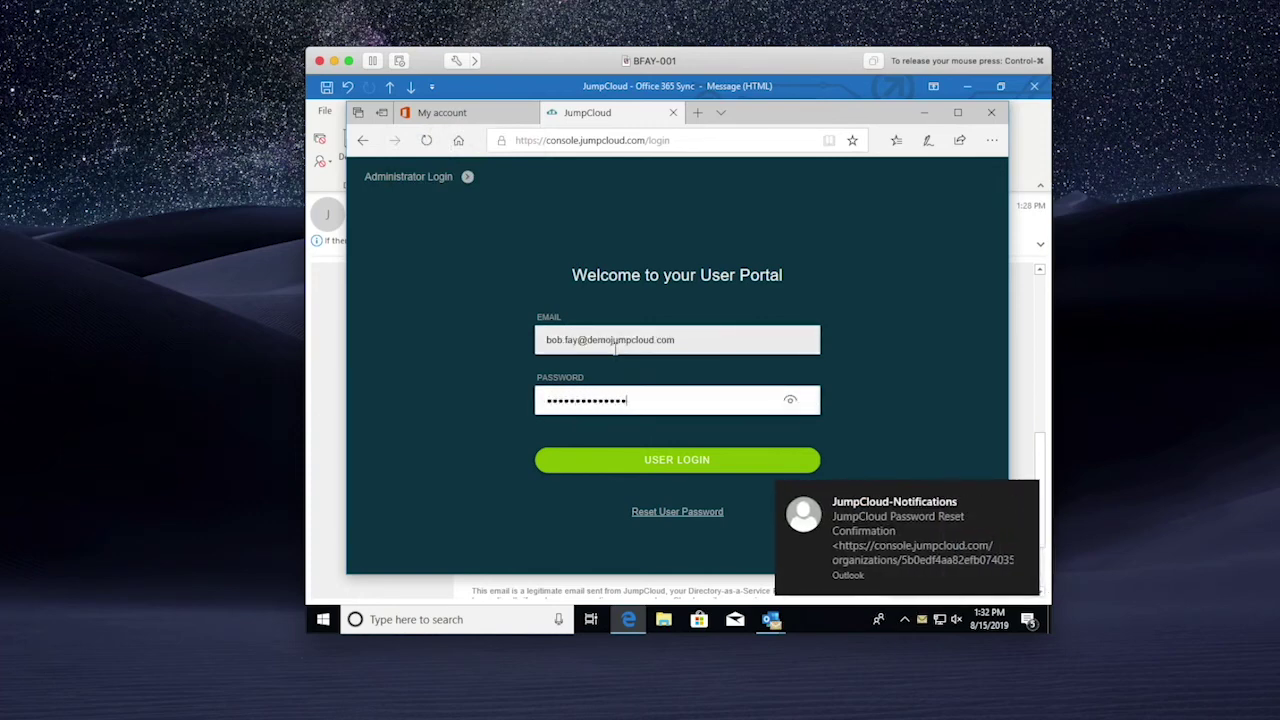
pyautogui.press('Return')
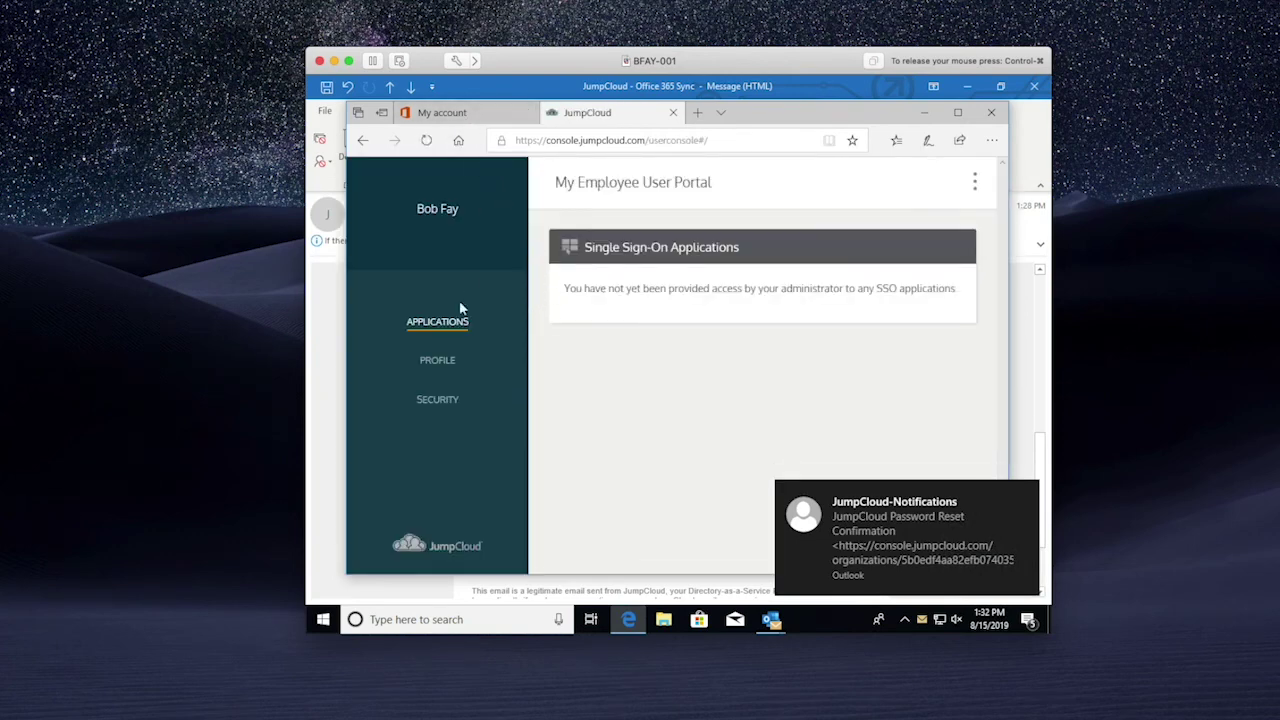
pyautogui.click(437, 399)
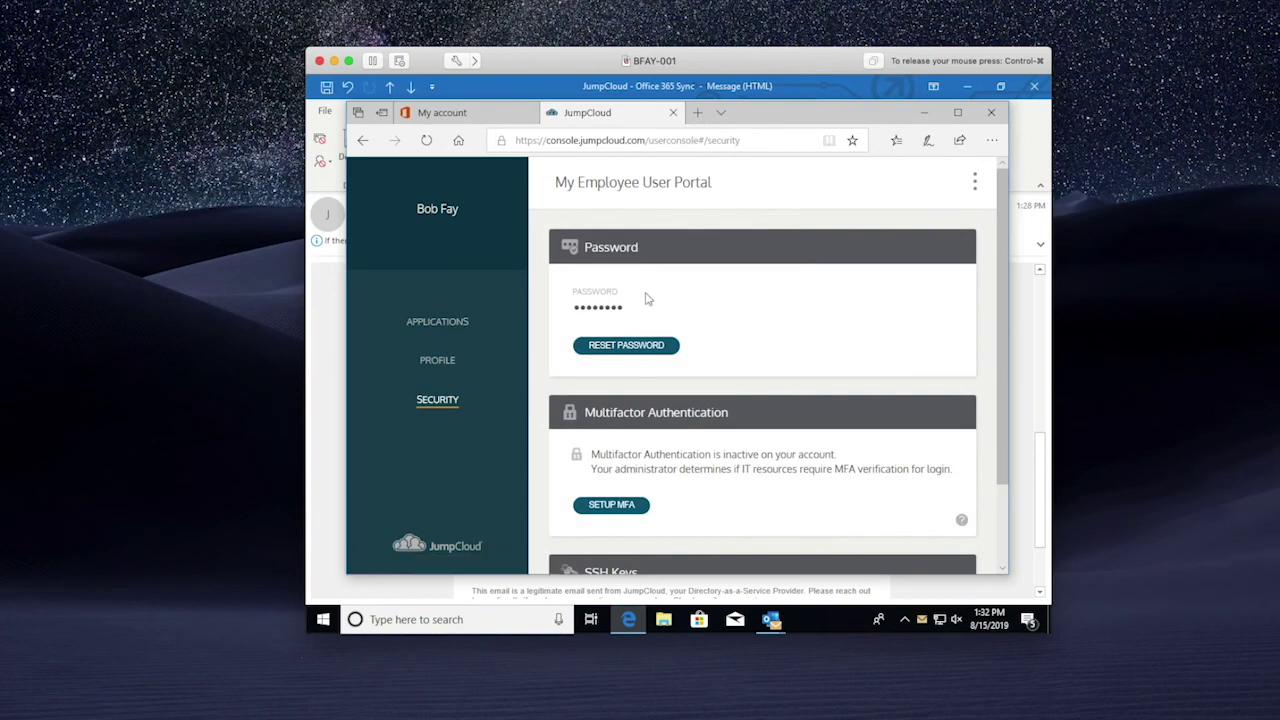
# Sign out of the Office account from the My account page's avatar menu.
pyautogui.click(481, 117)
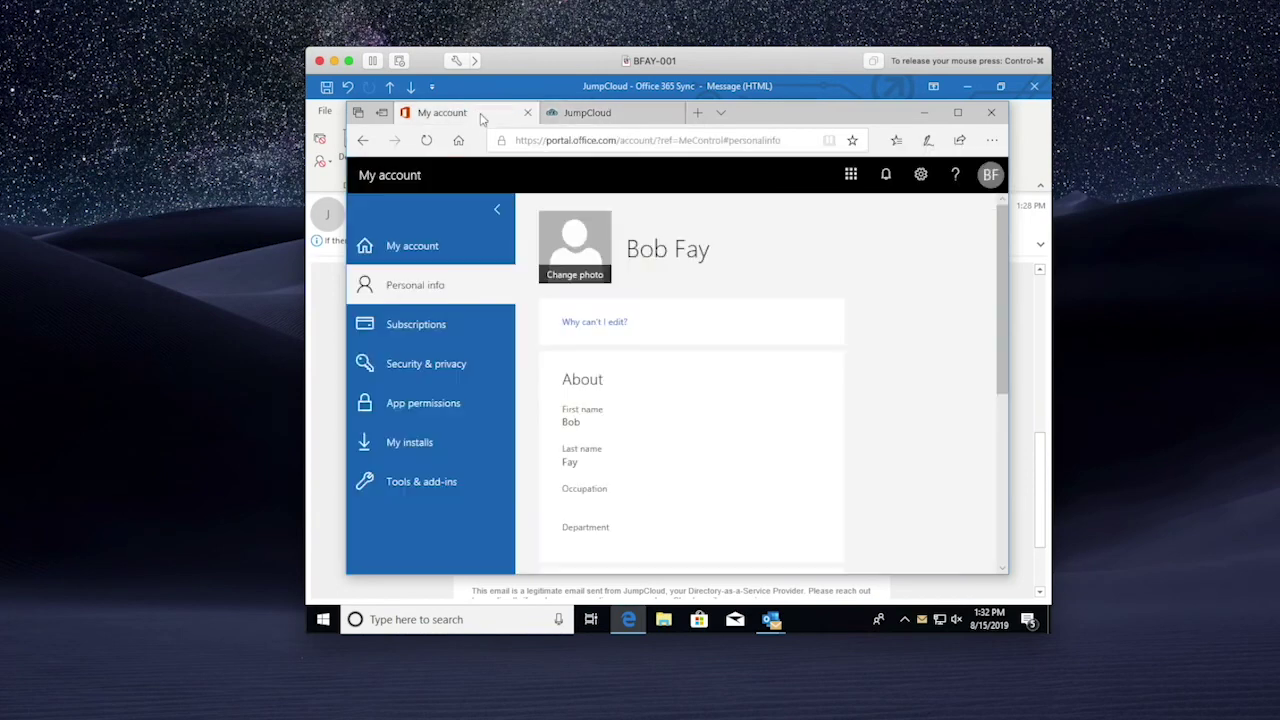
pyautogui.click(990, 175)
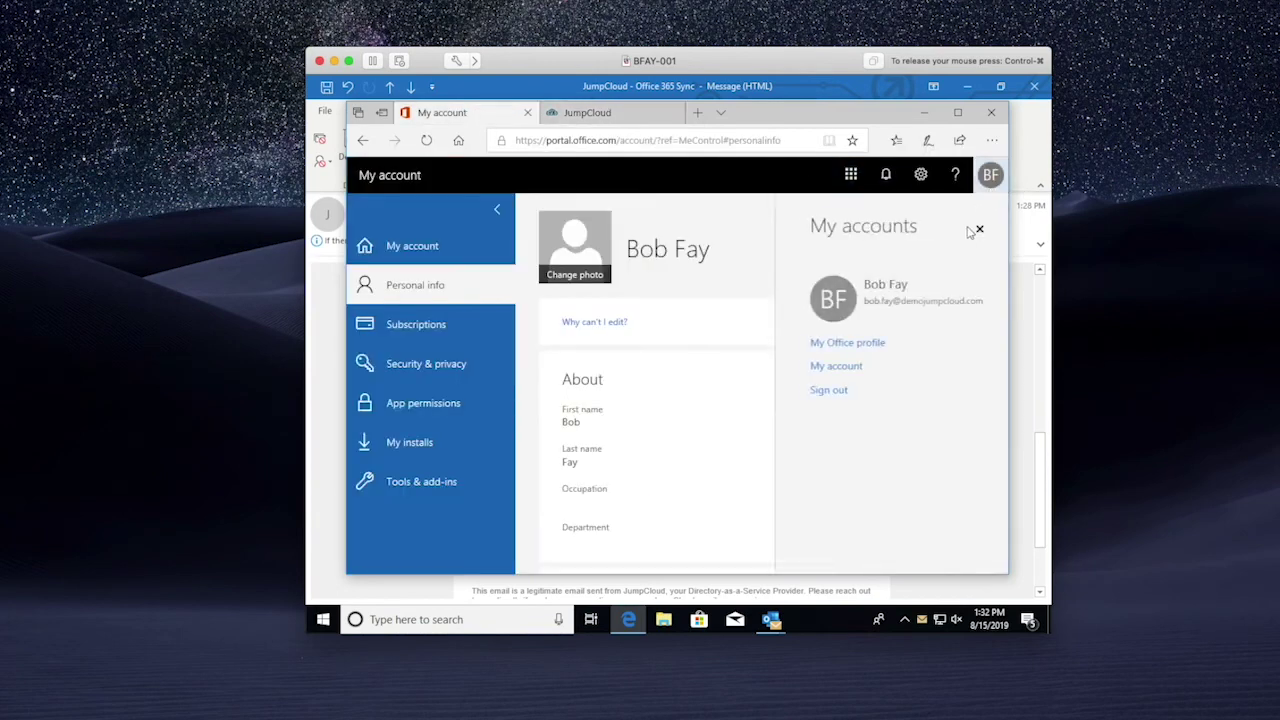
pyautogui.click(820, 390)
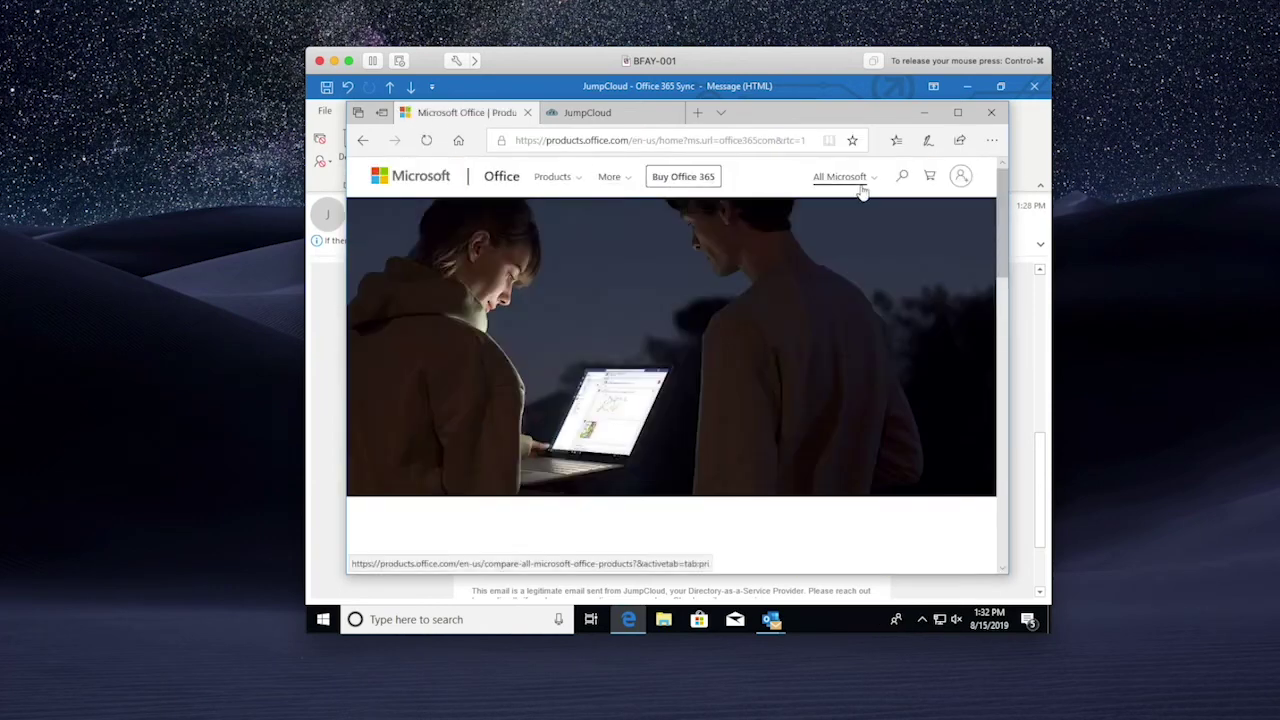
# Sign back into Office with the user's email and JumpCloud-managed password, then verify the account.
pyautogui.click(961, 175)
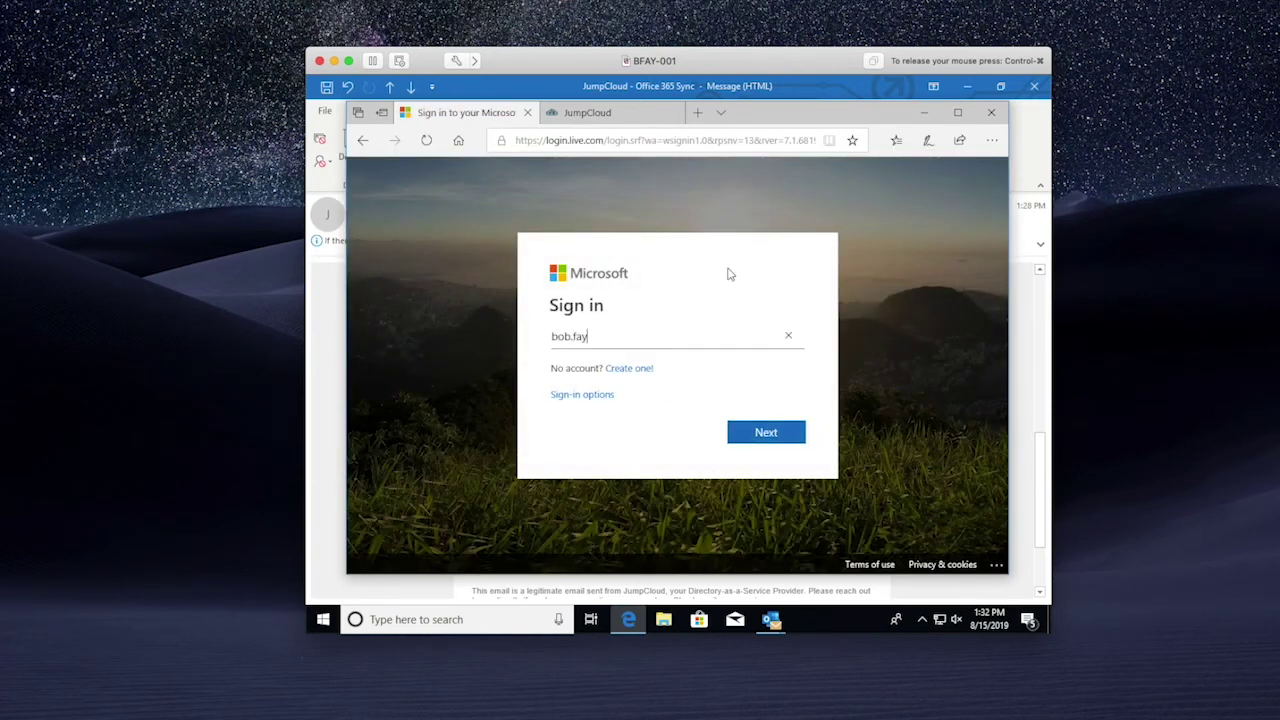
pyautogui.press('Return')
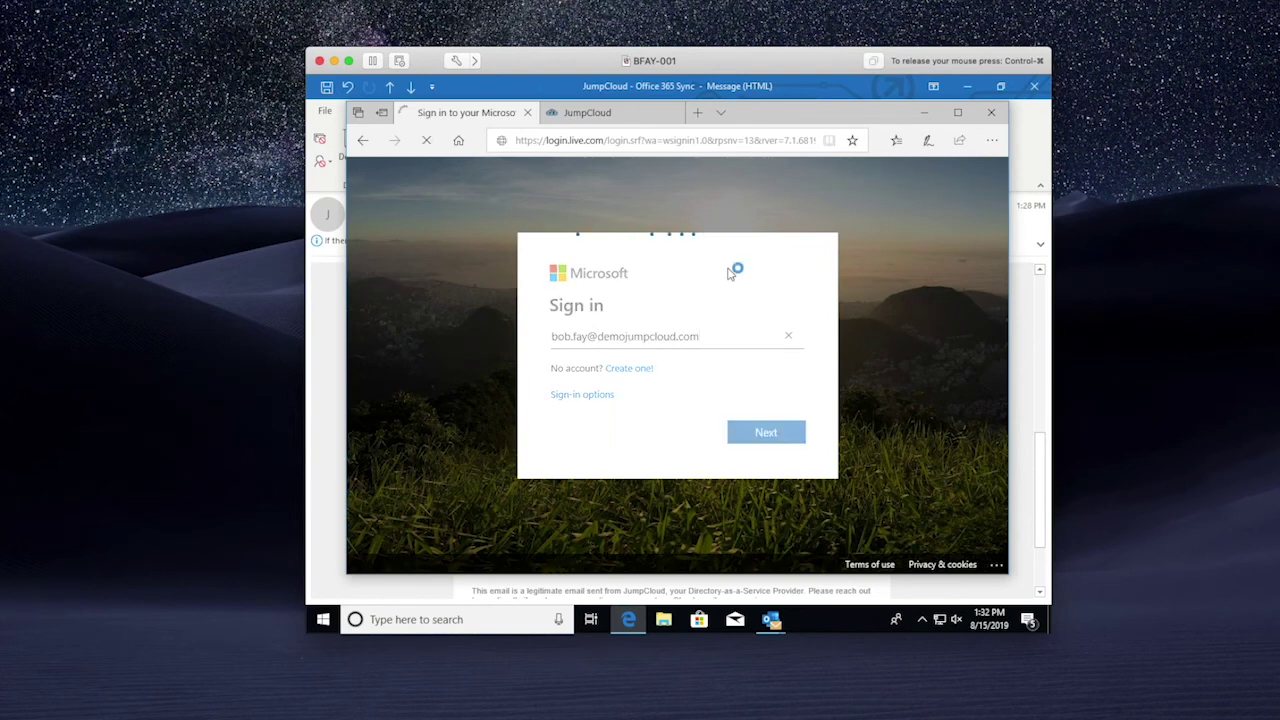
pyautogui.write('••••••••••')
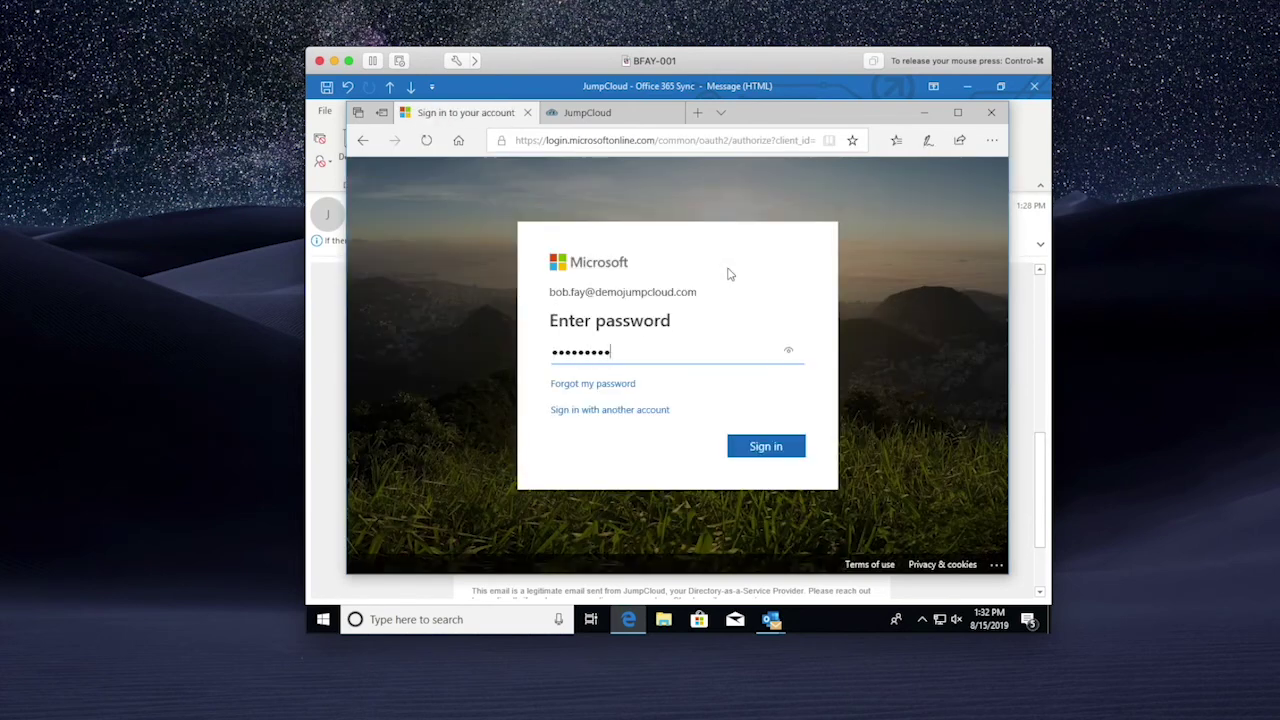
pyautogui.write('•••••••')
pyautogui.press('Return')
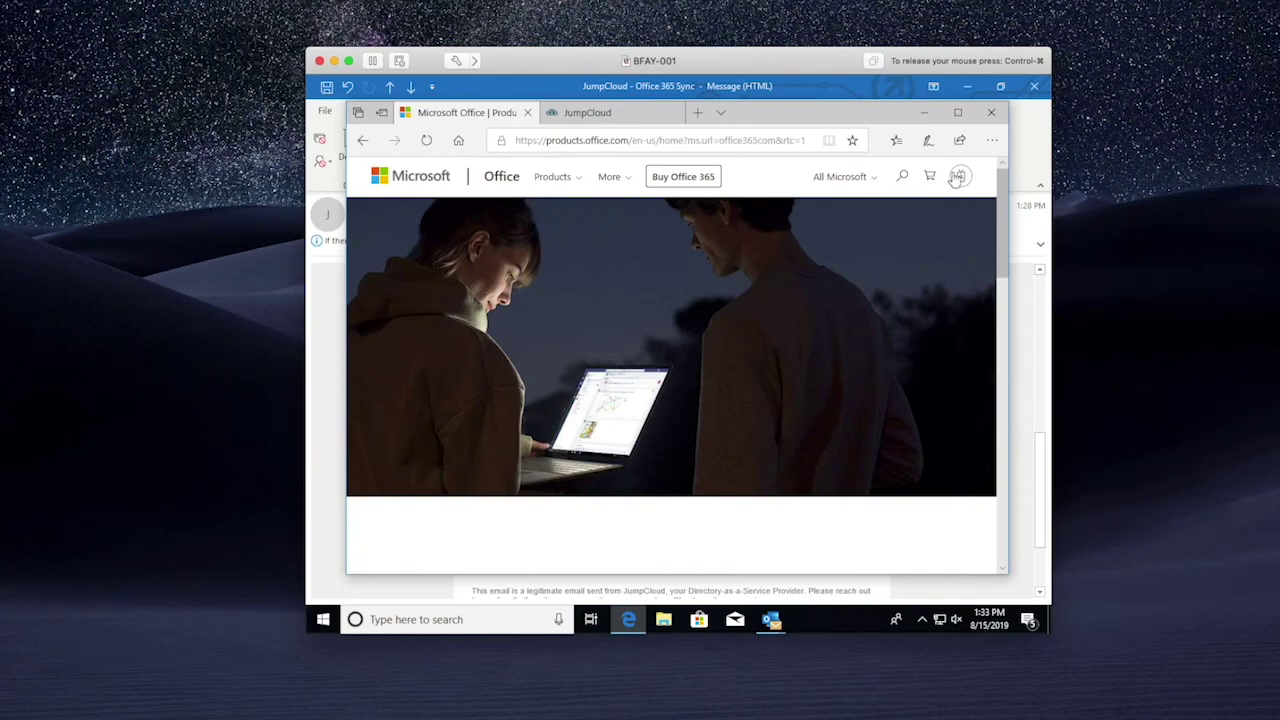
pyautogui.click(957, 177)
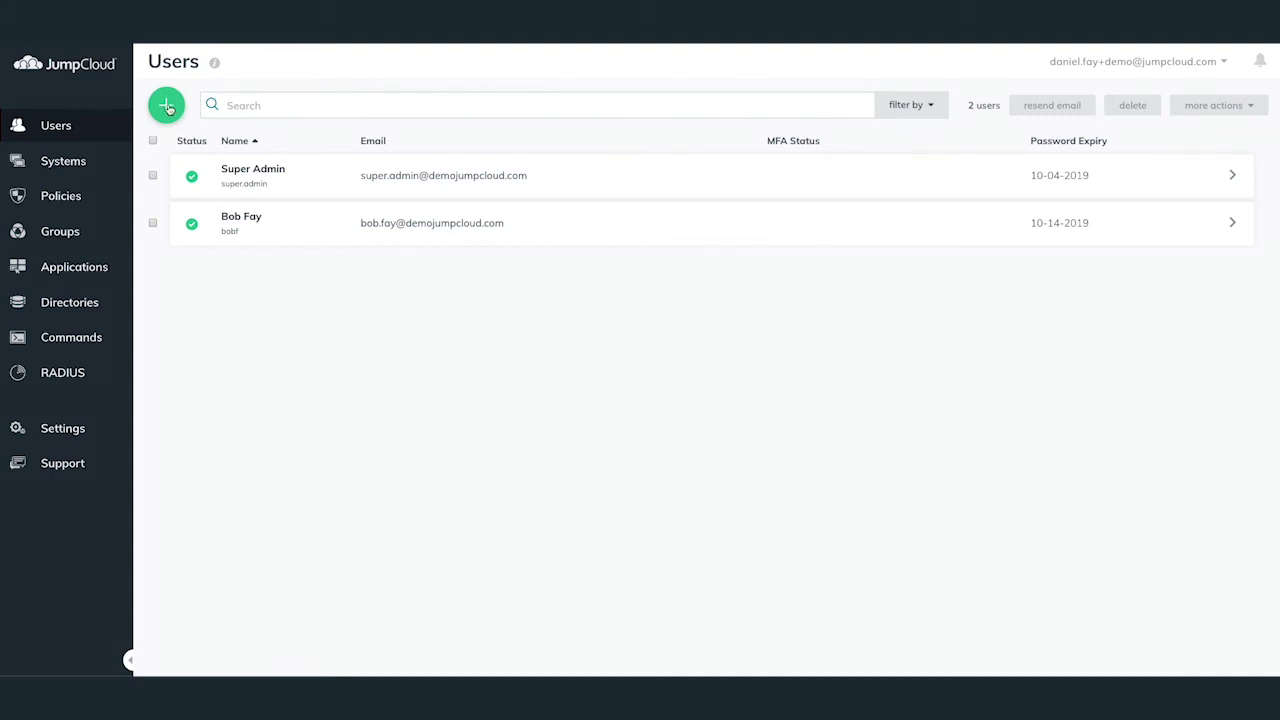
# Start a new JumpCloud user and enter its first and last name, correcting a first-name typo.
pyautogui.click(167, 106)
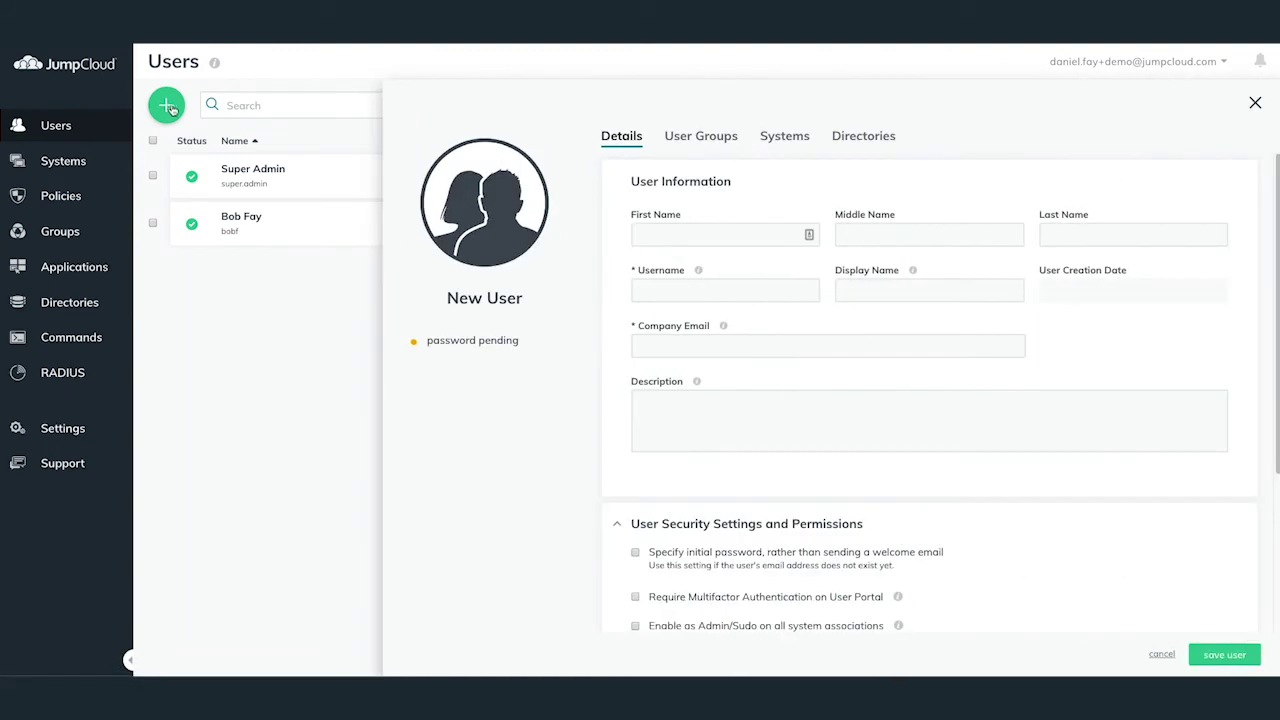
pyautogui.click(636, 236)
pyautogui.write('Vi')
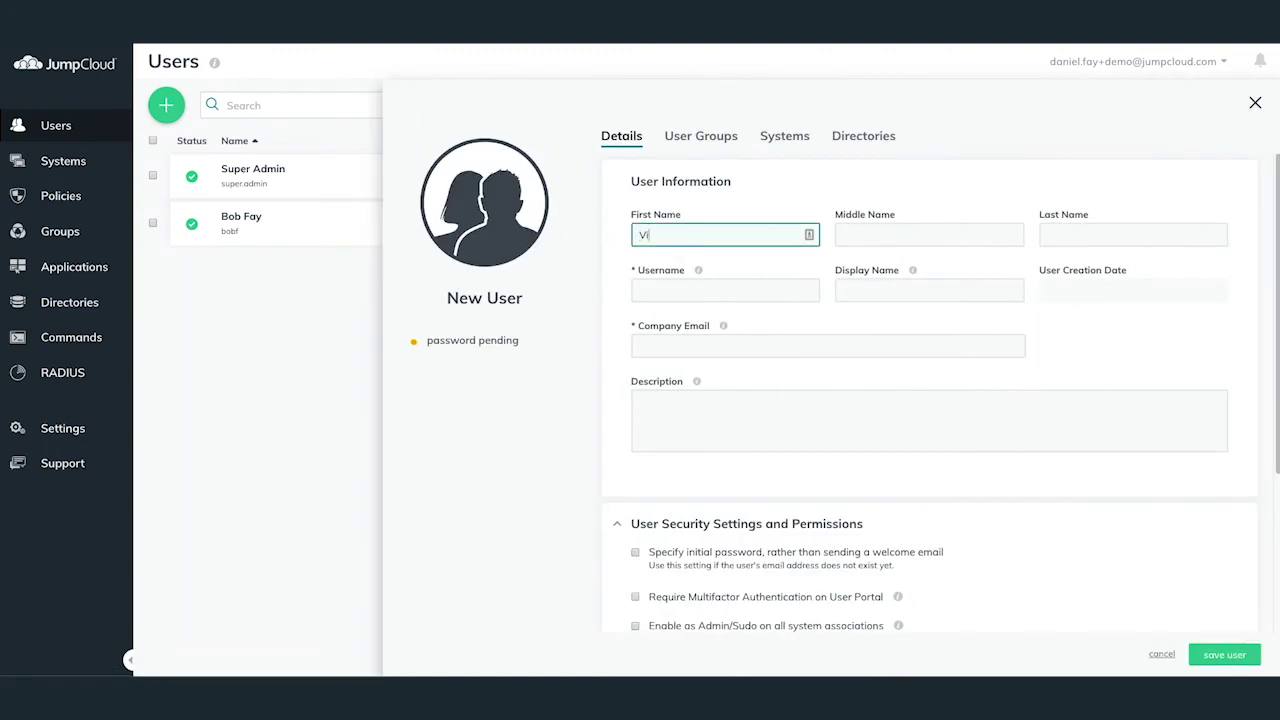
pyautogui.write('ctro')
pyautogui.press('BackSpace')
pyautogui.write('r')
pyautogui.press('Tab')
# Fill in the new user's username, display name and company email address.
pyautogui.press('Tab')
pyautogui.press('Tab')
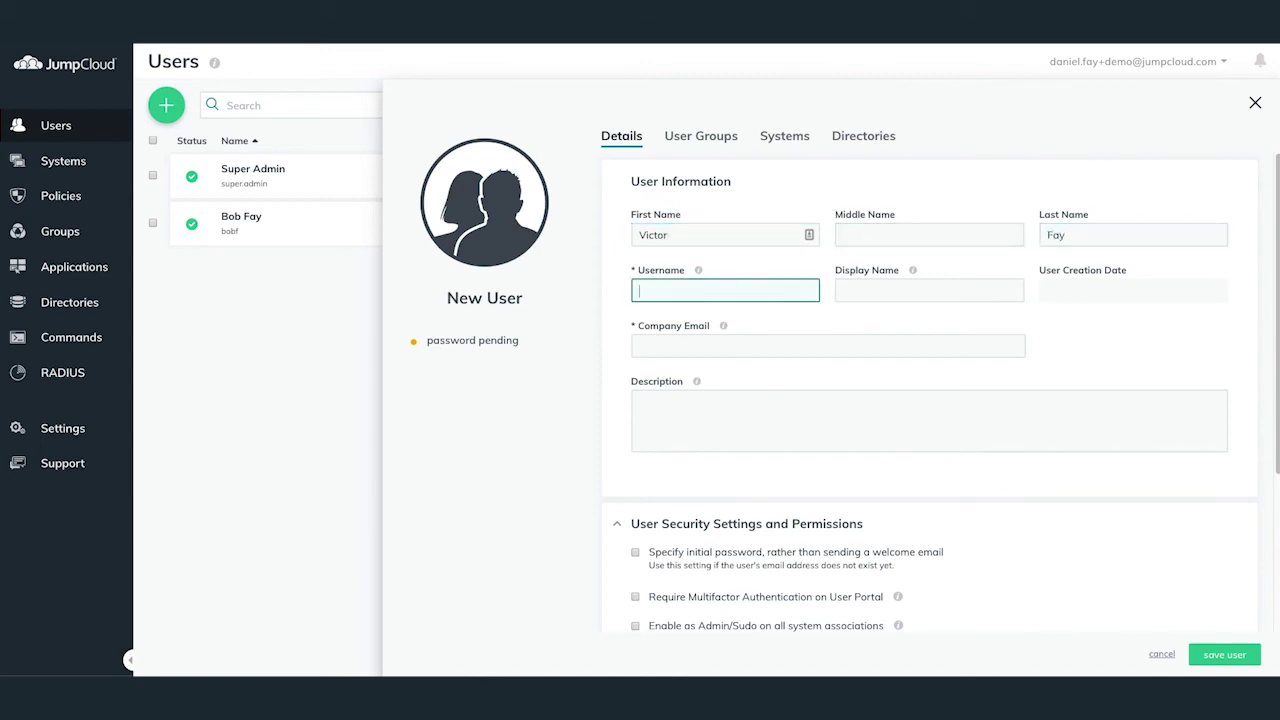
pyautogui.press('Tab')
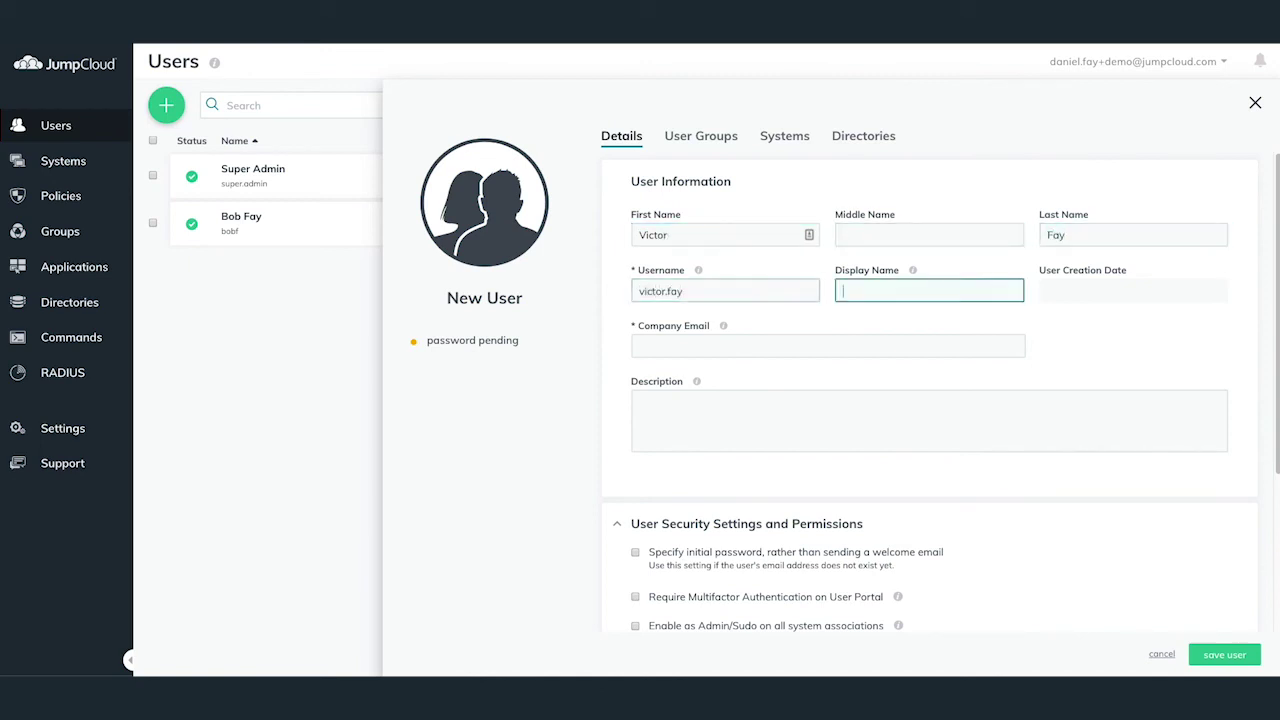
pyautogui.press('Tab')
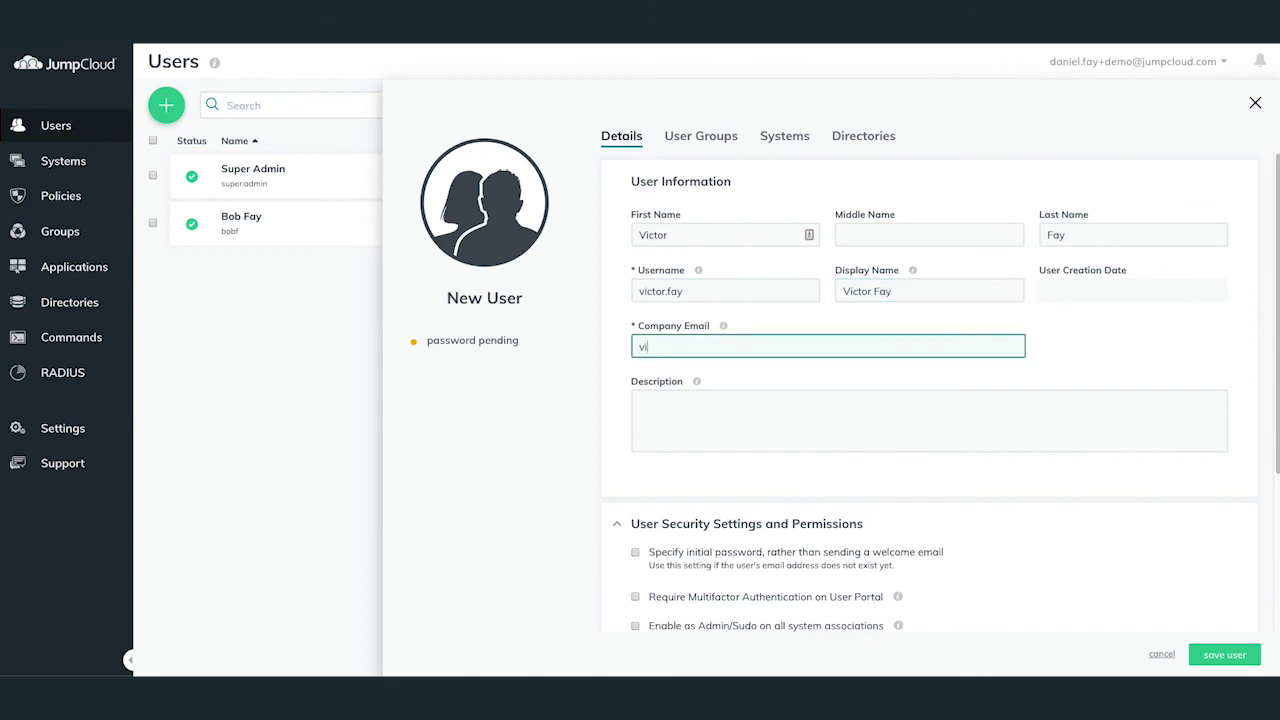
pyautogui.press('Tab')
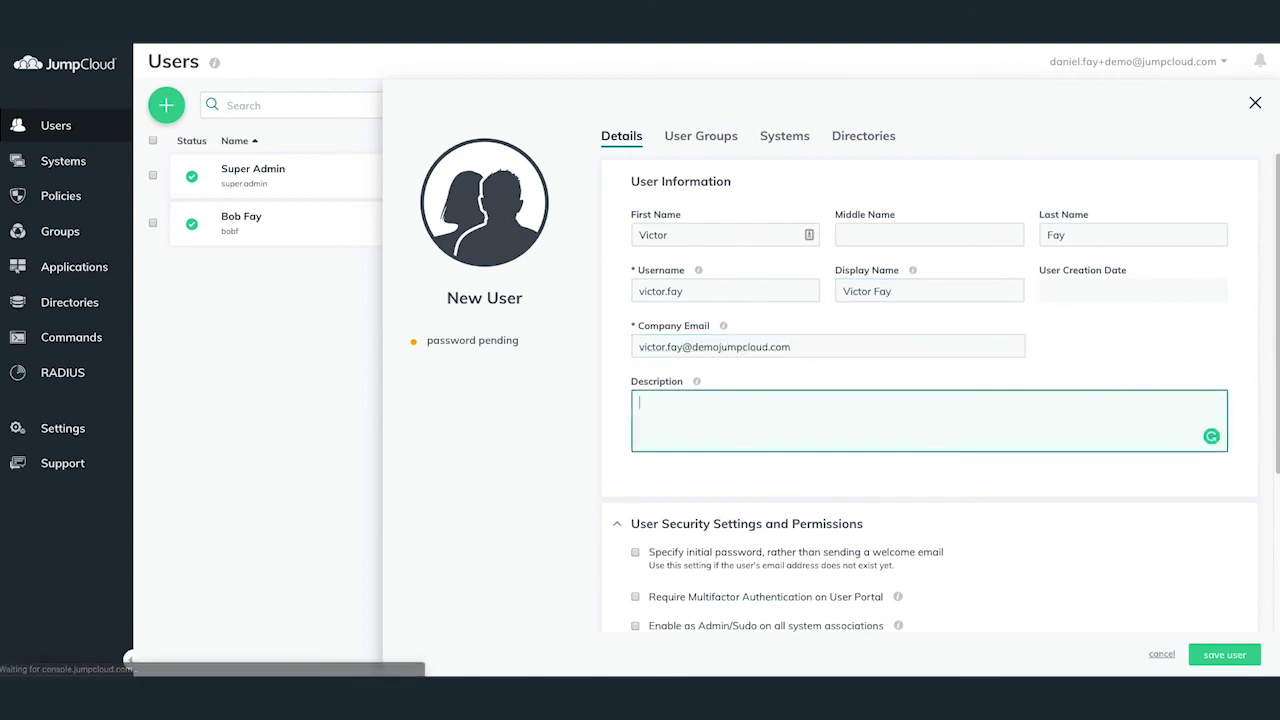
# Enable the Office 365 directory for the new user and save it.
pyautogui.click(860, 137)
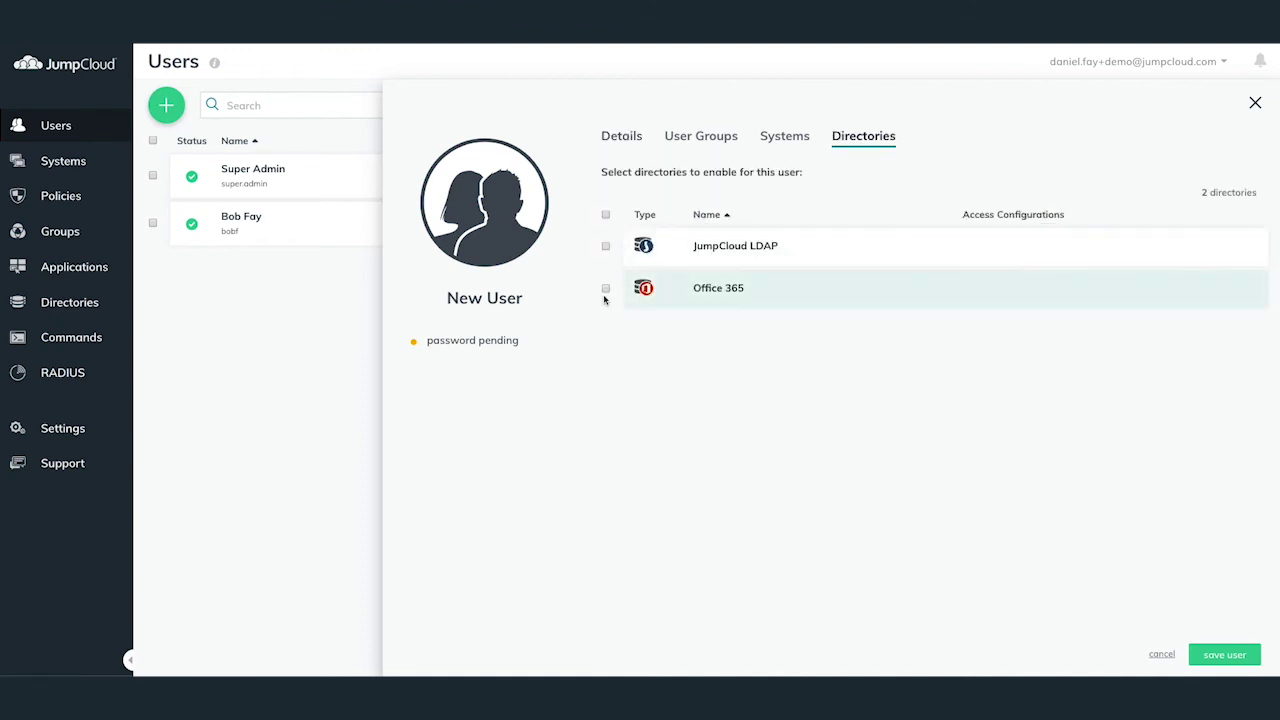
pyautogui.click(605, 288)
pyautogui.click(1224, 655)
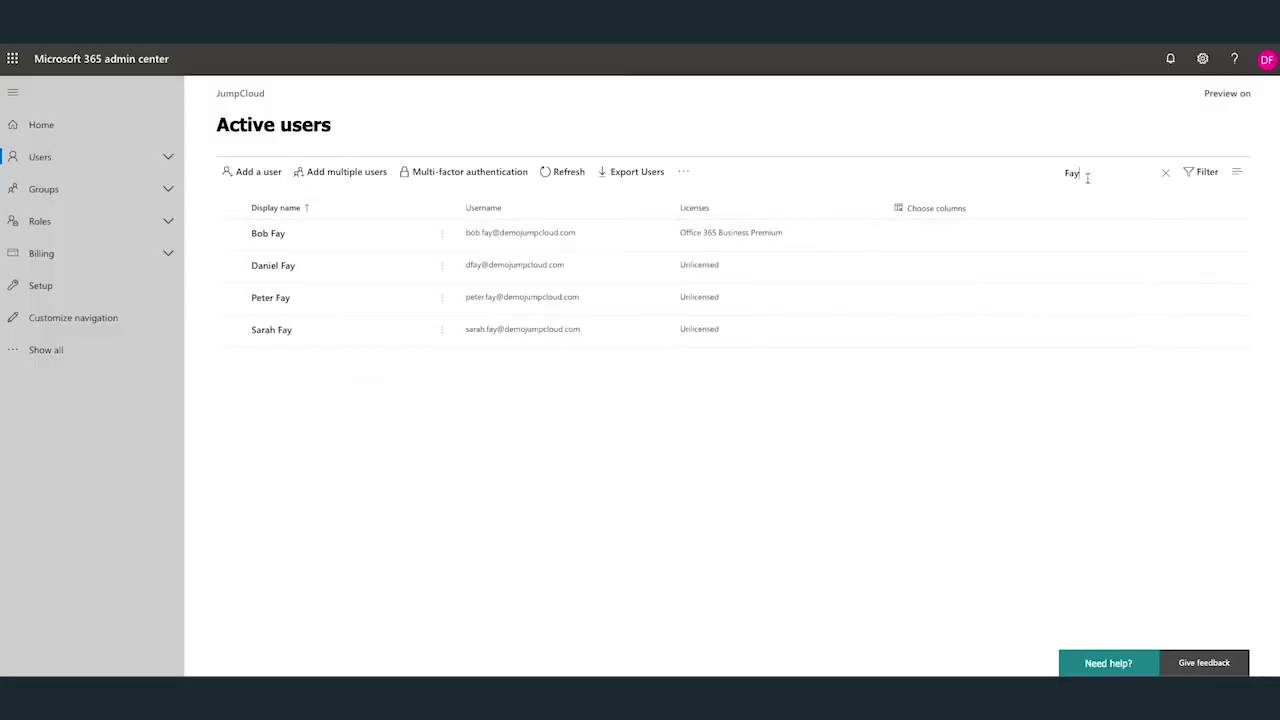
# Run the surname search in Active users so the newly synced user is listed.
pyautogui.press('Return')
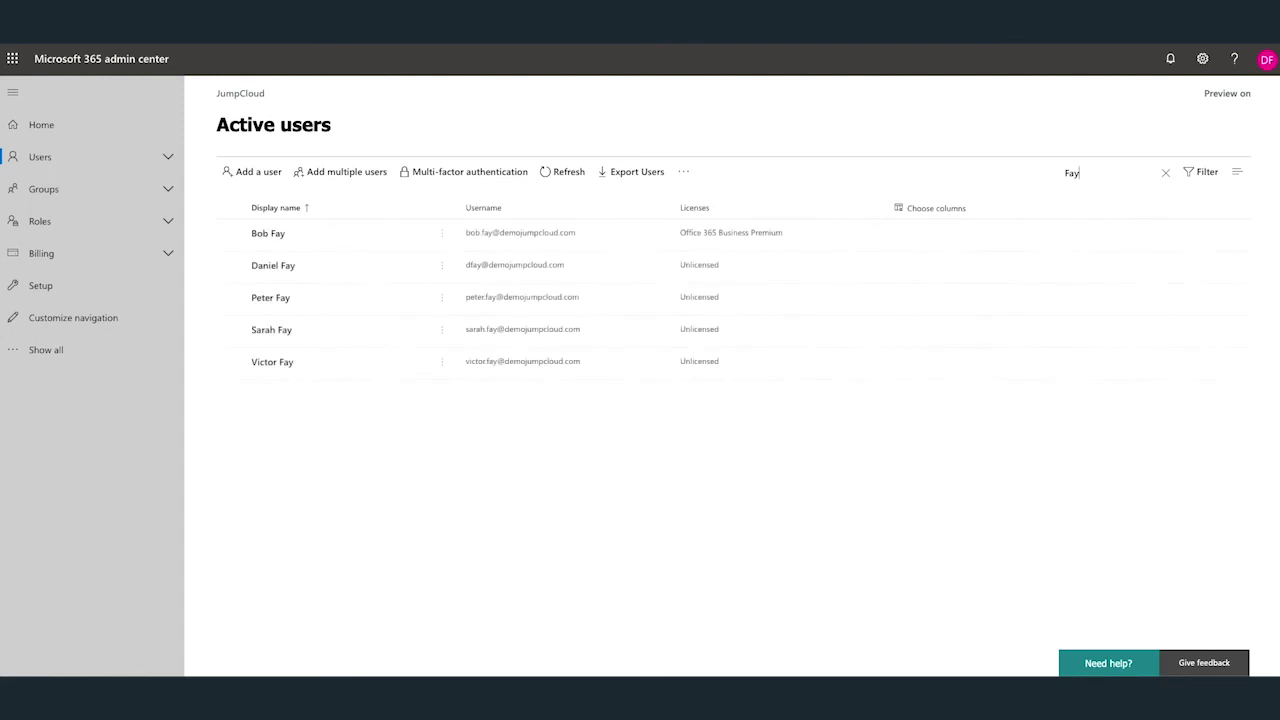